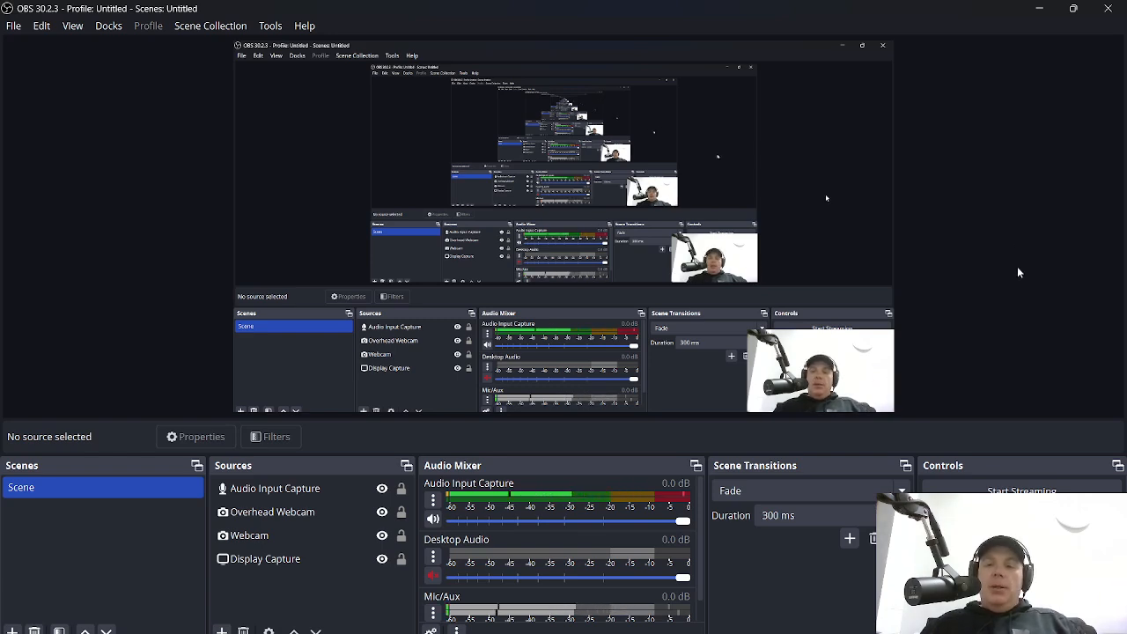
# Minimize the OBS Studio window to reveal the Windows desktop
pyautogui.click(1040, 8)
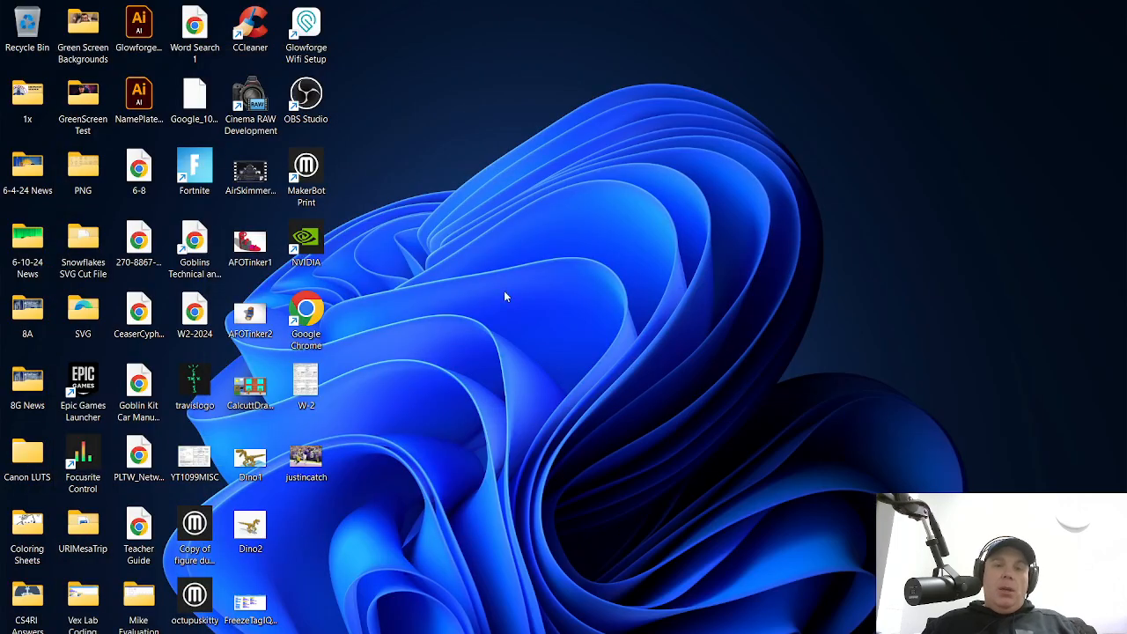
# Bring up Chrome showing the Lesson 3-1 Pixlr image-editing assignment in Google Classroom
pyautogui.click(845, 632)
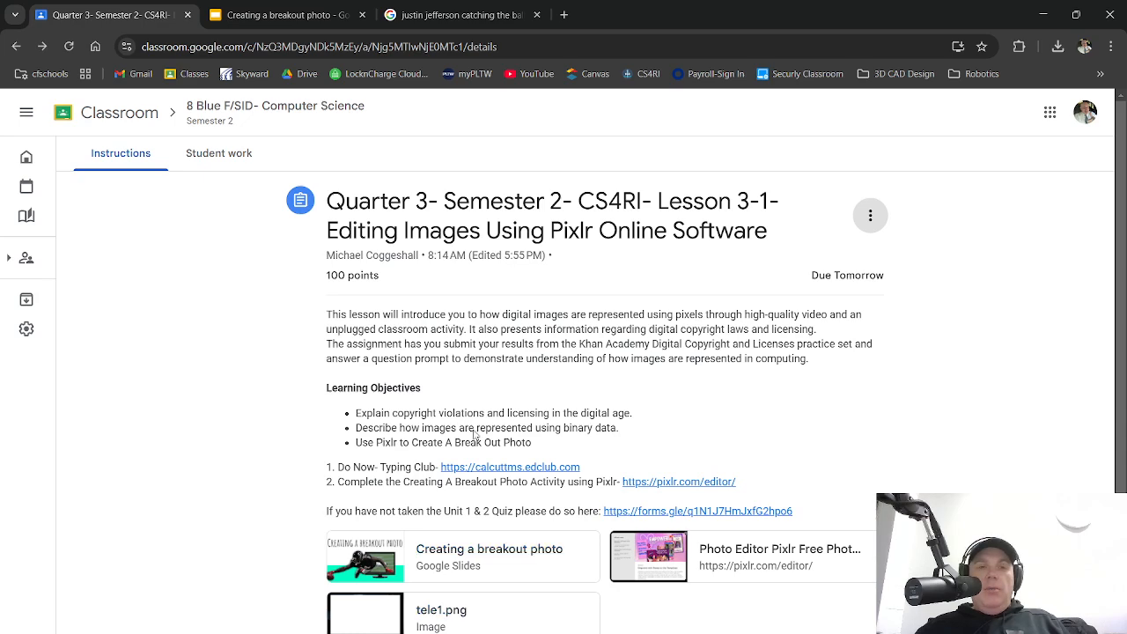
# Review slides 1 and 2 of the breakout photo guide, then return to the Jefferson image results
pyautogui.click(282, 15)
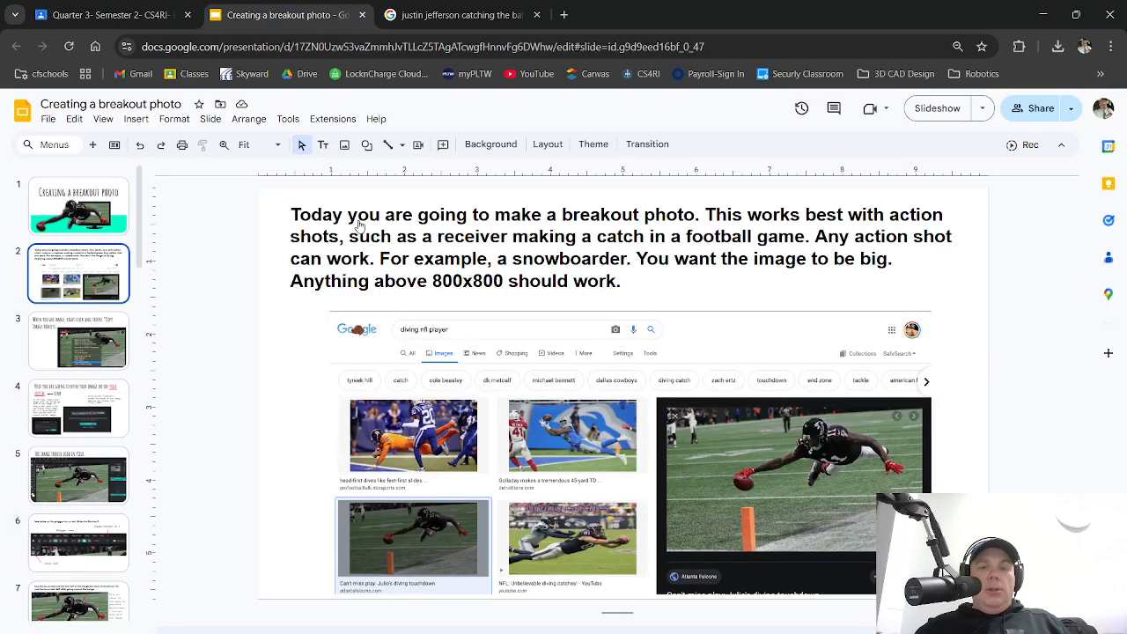
pyautogui.click(85, 203)
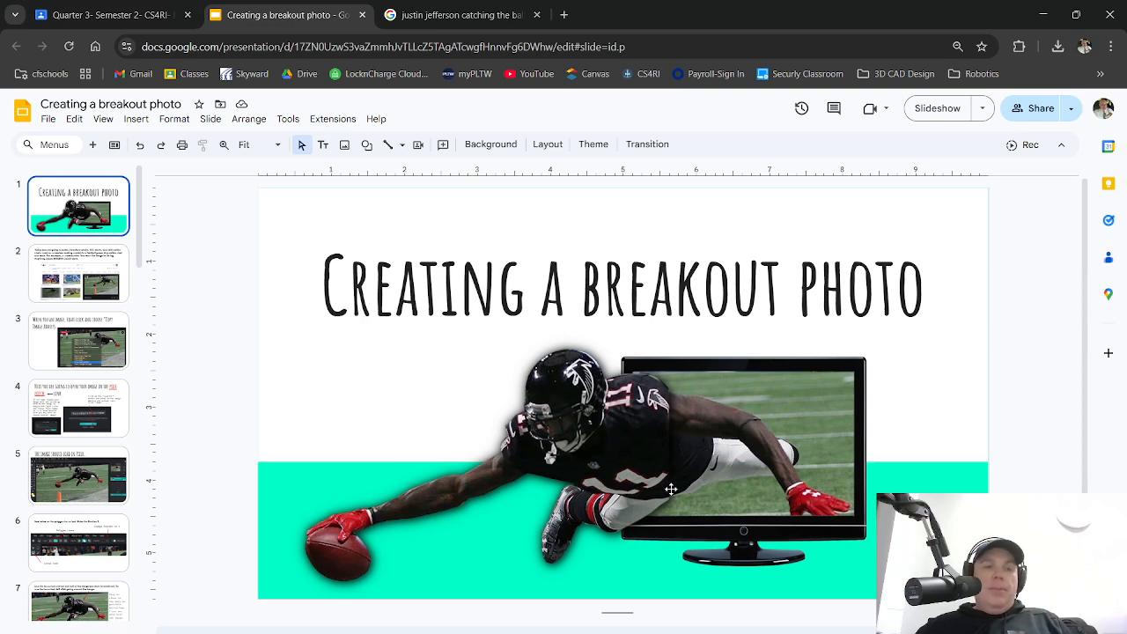
pyautogui.click(114, 280)
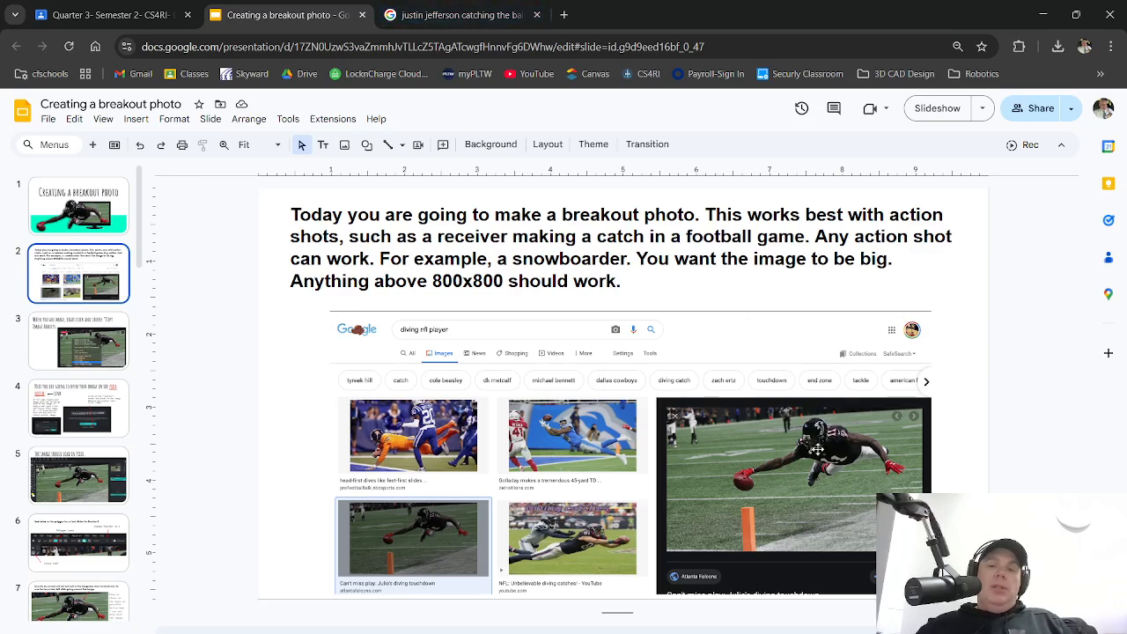
pyautogui.click(458, 15)
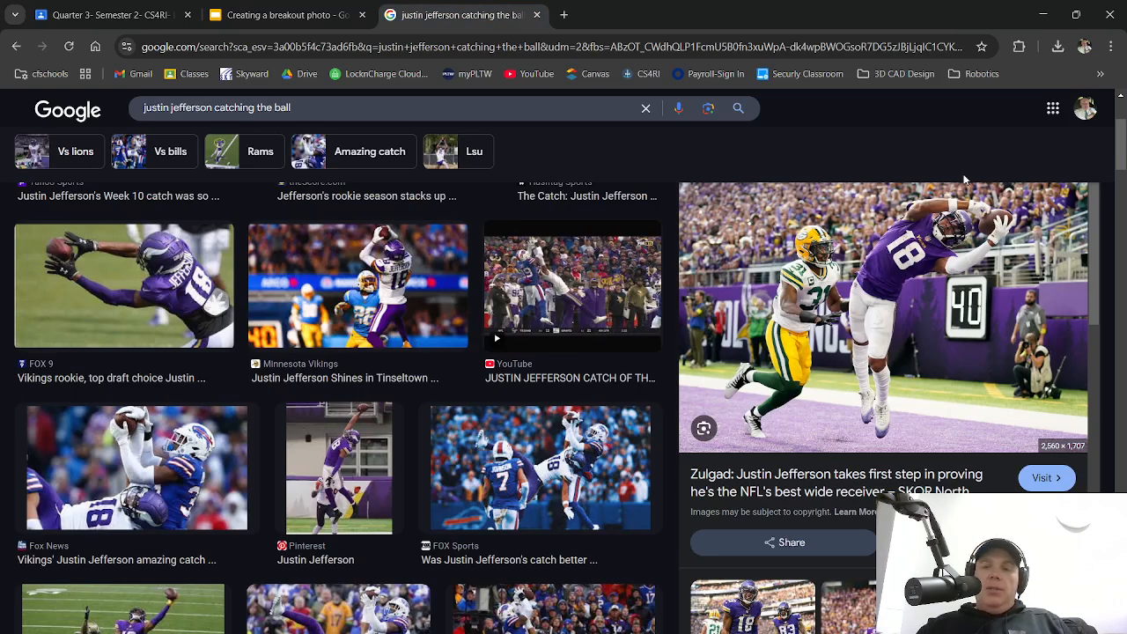
# Check the previewed photo's source article, close the preview, and recheck the slide instructions
pyautogui.click(1044, 224)
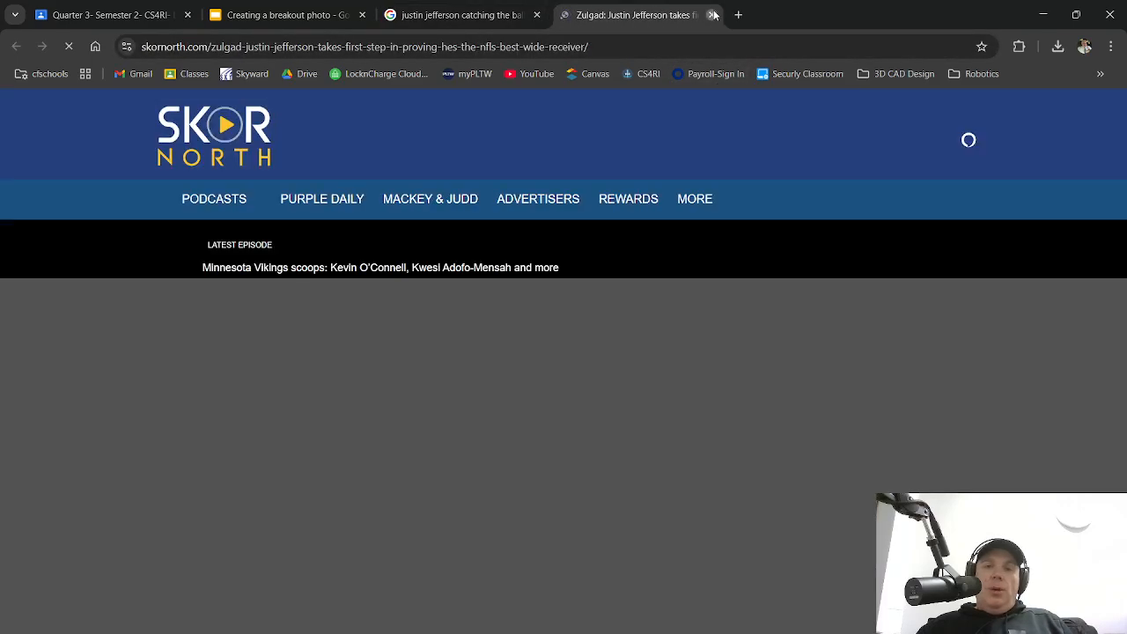
pyautogui.click(711, 15)
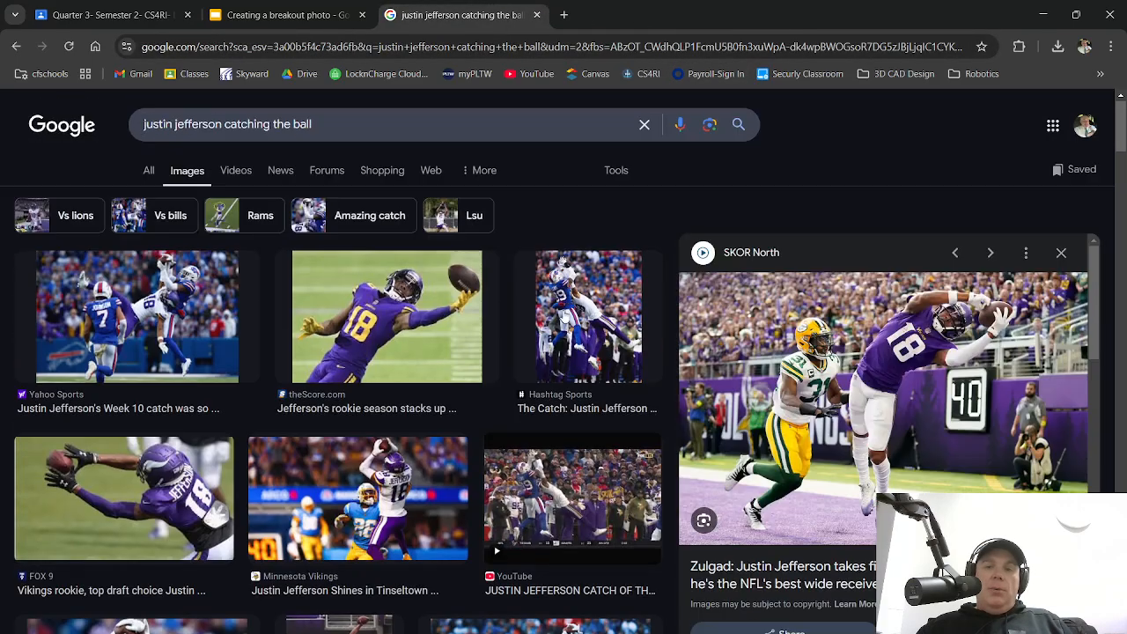
pyautogui.click(1061, 264)
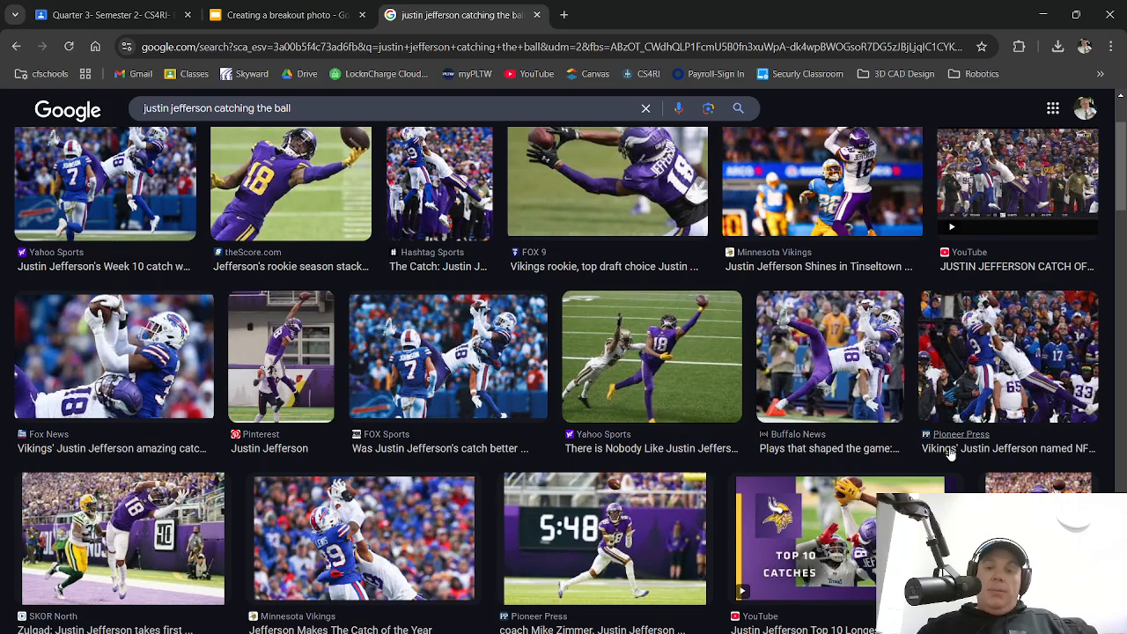
pyautogui.click(289, 11)
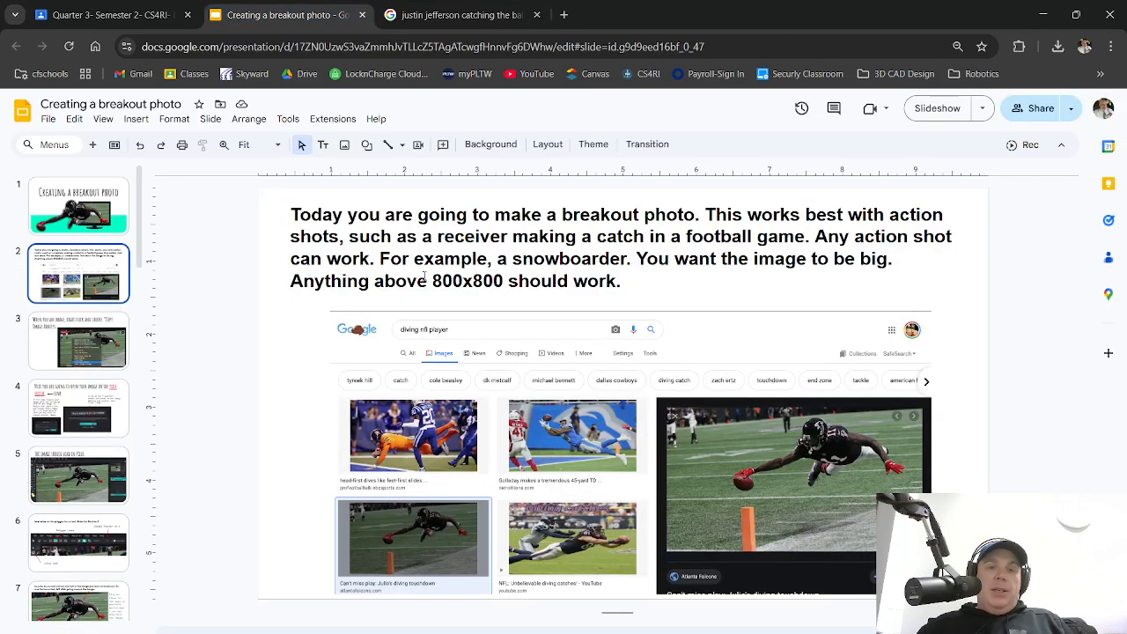
pyautogui.click(460, 14)
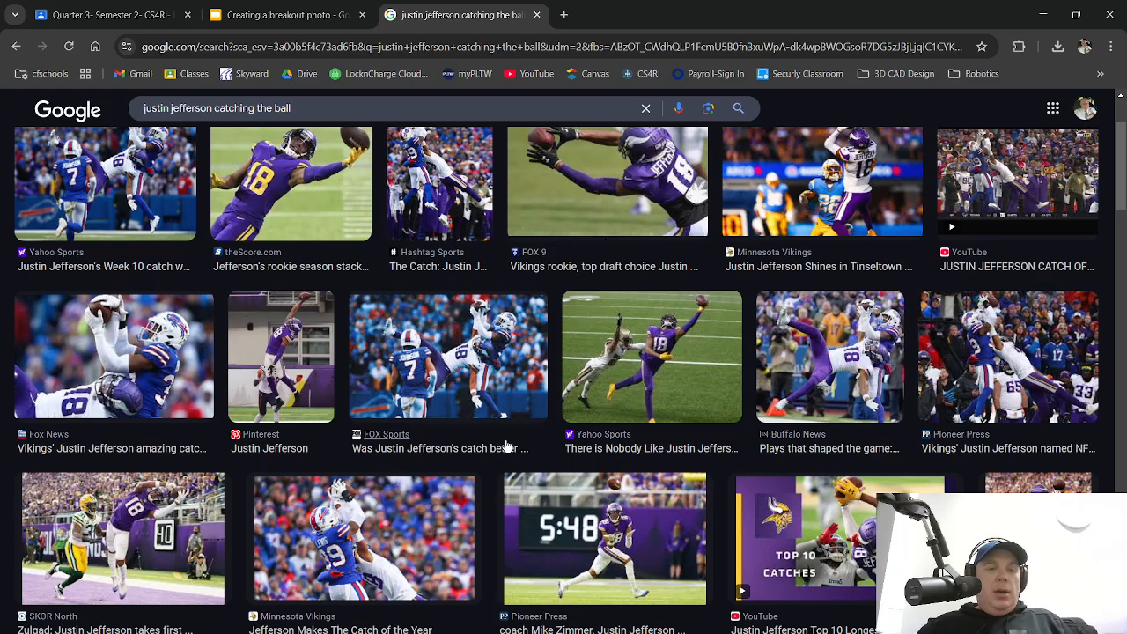
# Preview and dismiss the Pinterest and Yahoo Sports one-handed catch photos
pyautogui.scroll(-1, 529, 447)
pyautogui.scroll(-2, 731, 462)
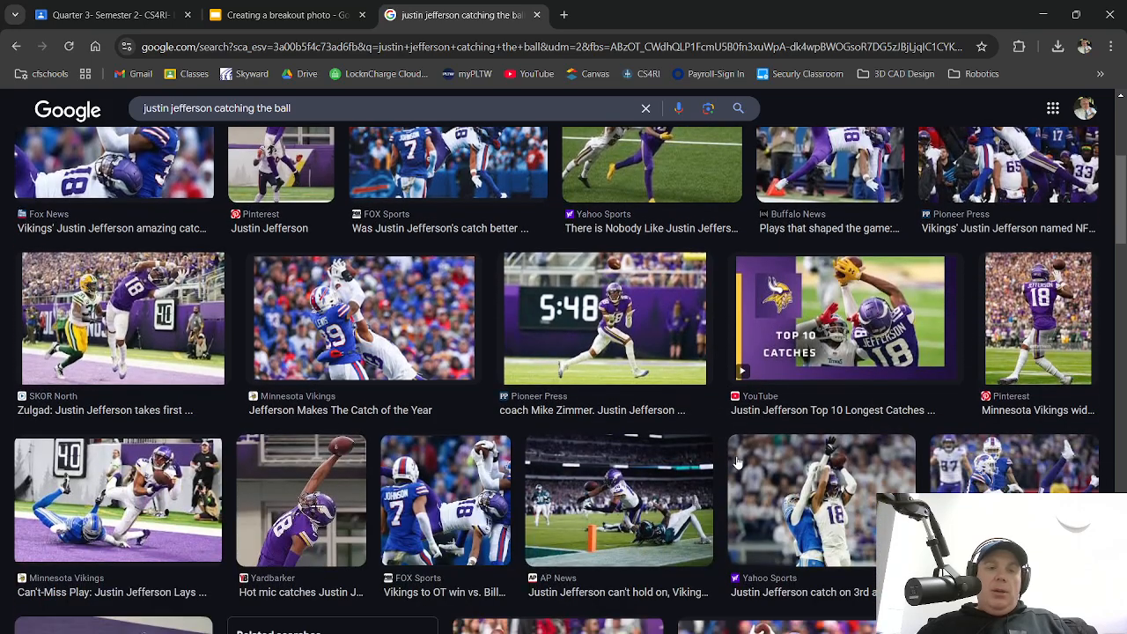
pyautogui.scroll(-1, 738, 462)
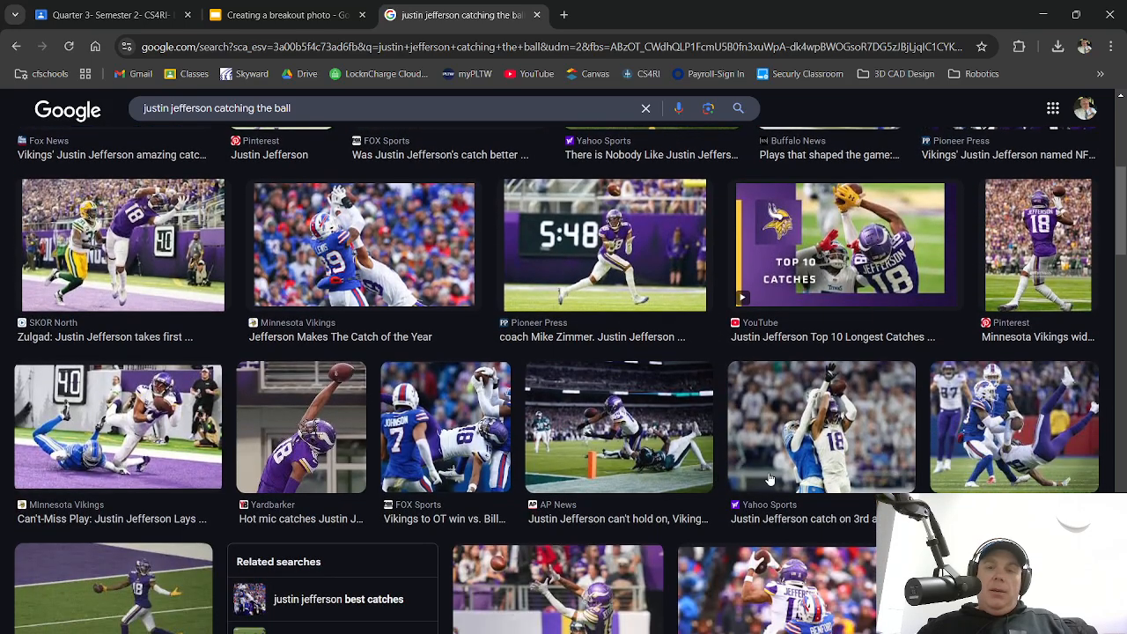
pyautogui.scroll(-1, 793, 479)
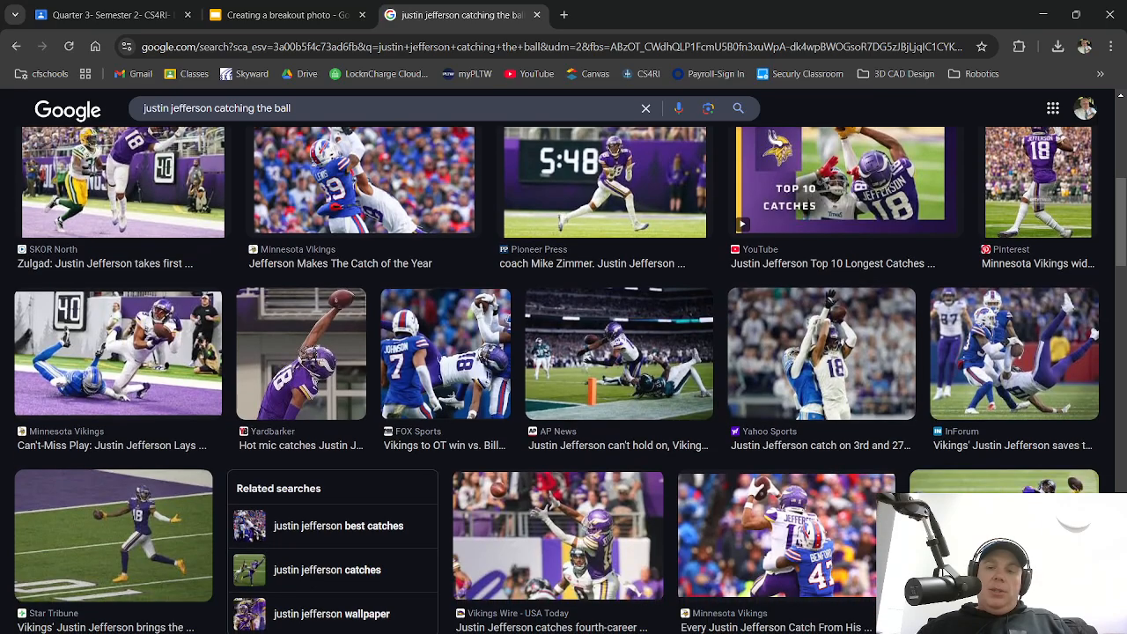
pyautogui.click(1004, 483)
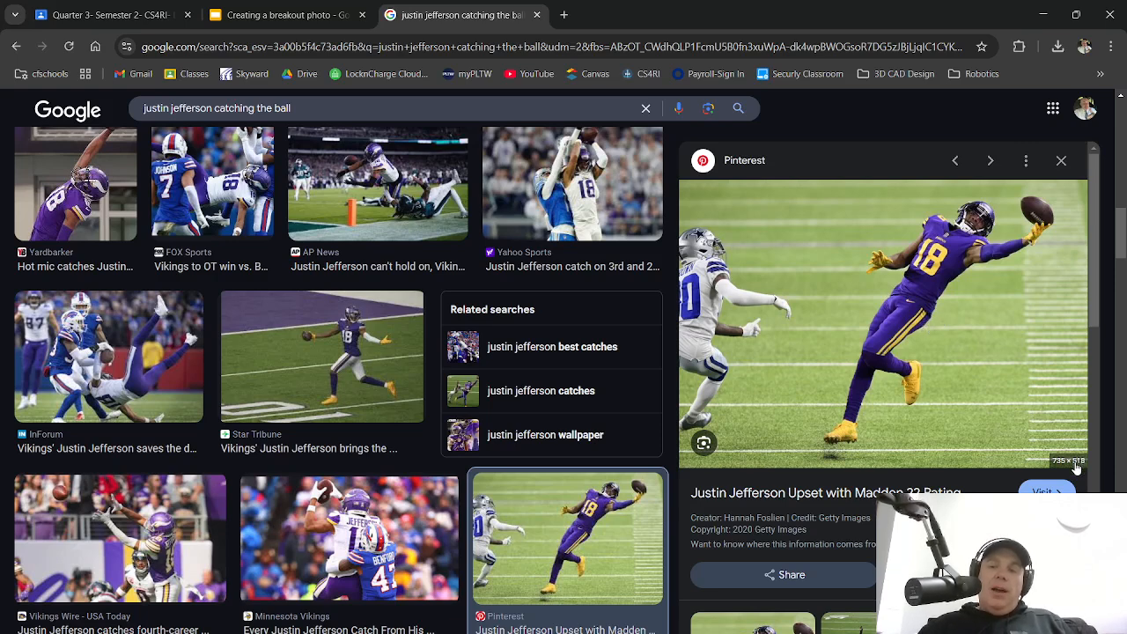
pyautogui.click(1061, 161)
pyautogui.scroll(4, 708, 402)
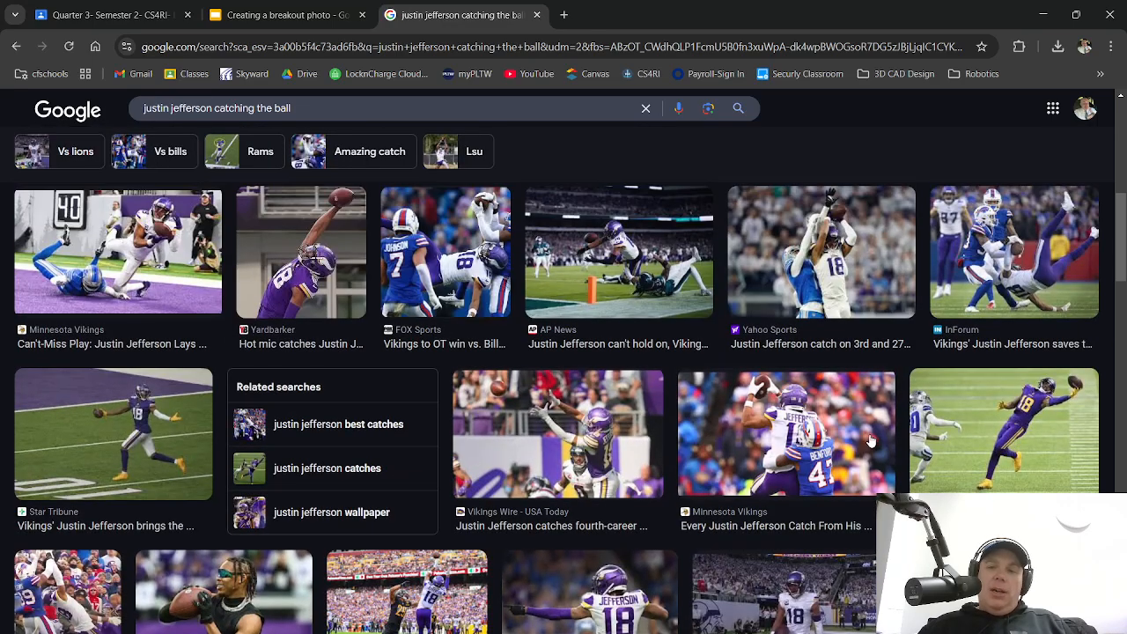
pyautogui.scroll(1, 995, 433)
pyautogui.scroll(4, 838, 430)
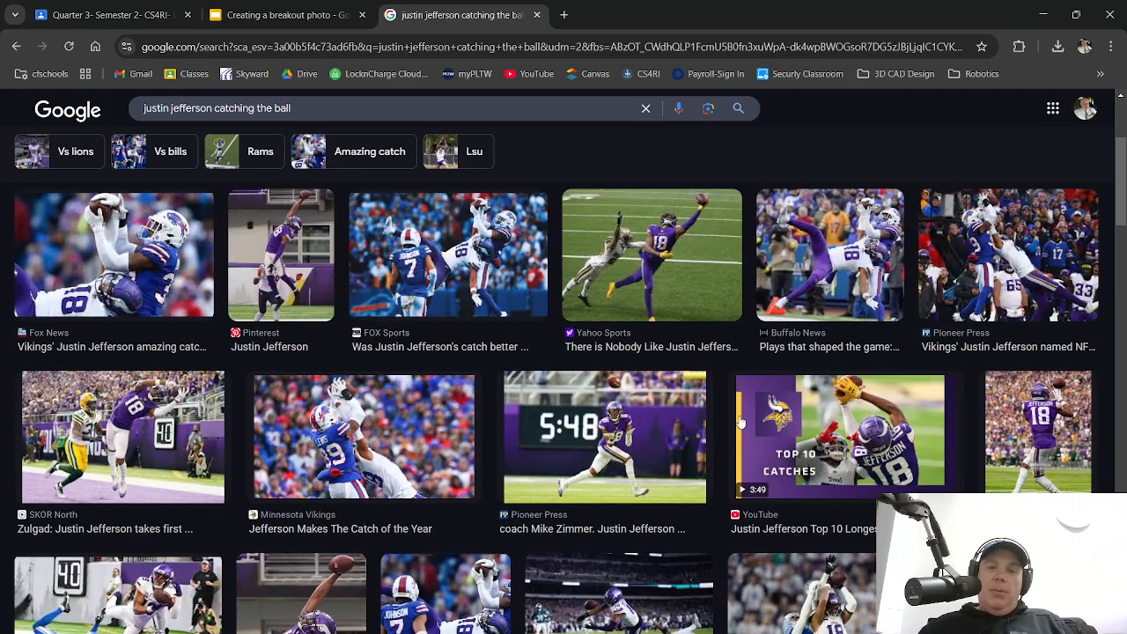
pyautogui.scroll(1, 667, 424)
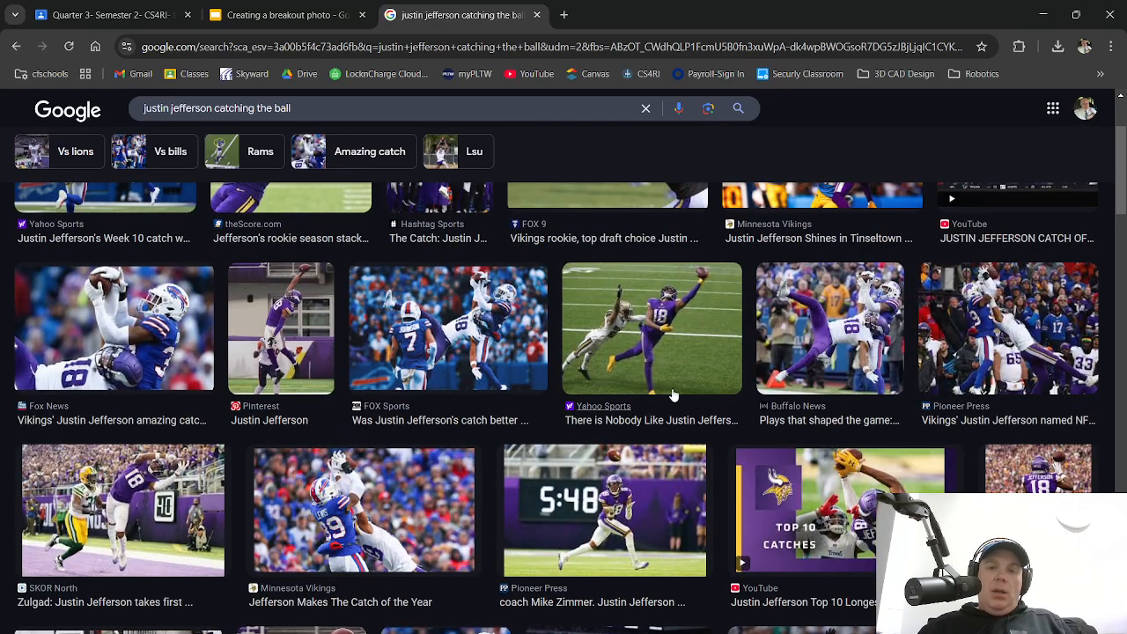
pyautogui.click(650, 315)
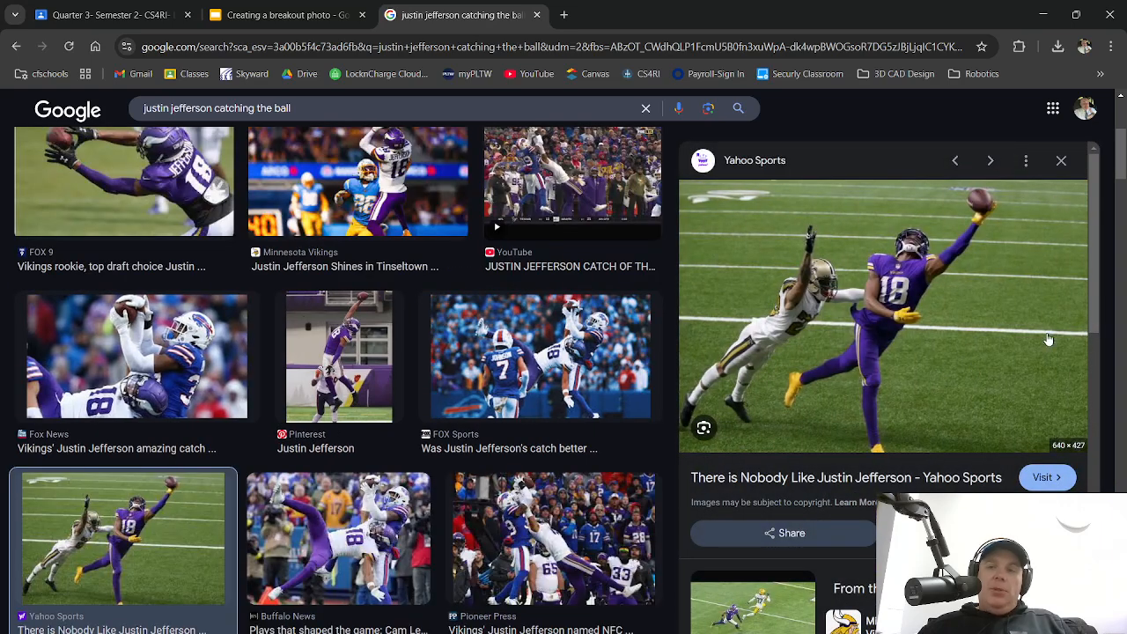
pyautogui.click(1061, 160)
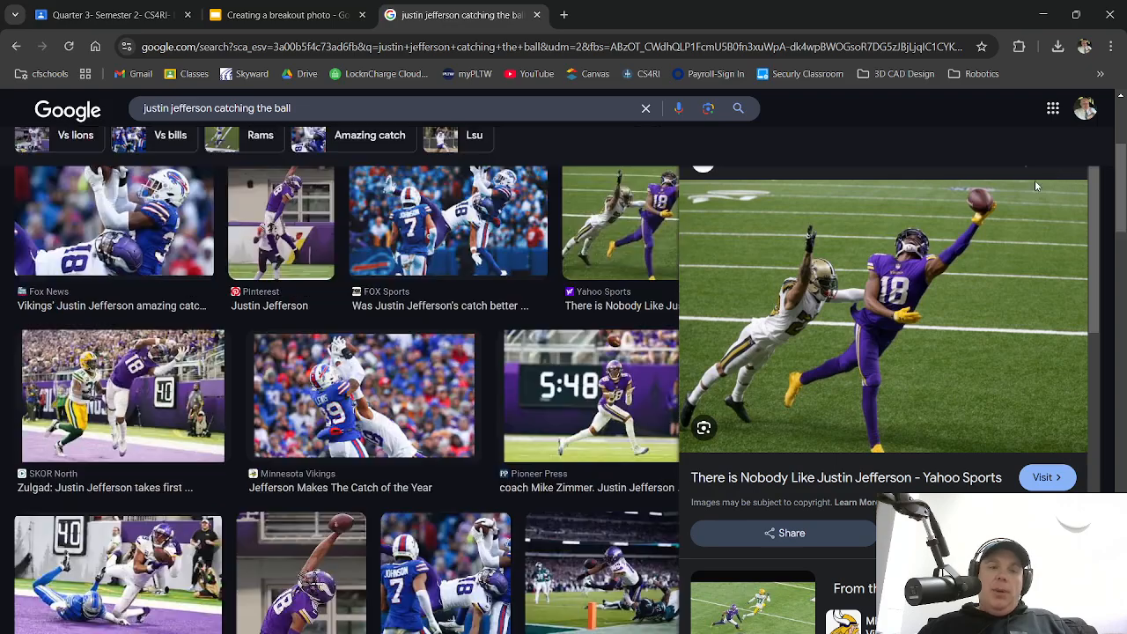
# Open the 2,560 × 1,707 SKOR North catch photo in the preview panel
pyautogui.scroll(5, 655, 376)
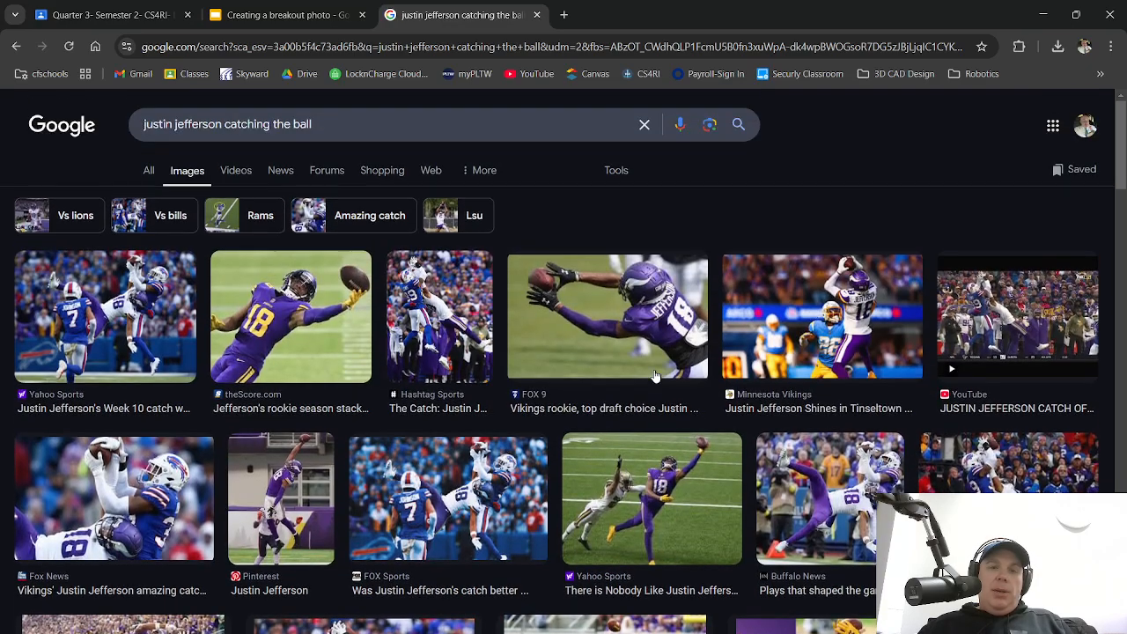
pyautogui.scroll(-6, 654, 377)
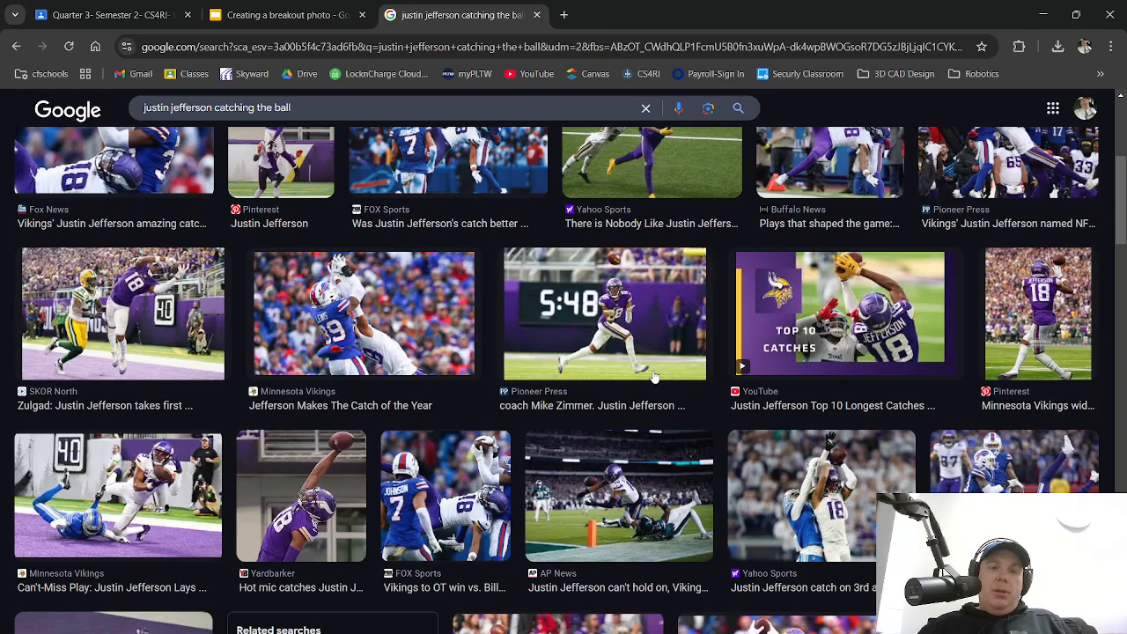
pyautogui.click(111, 308)
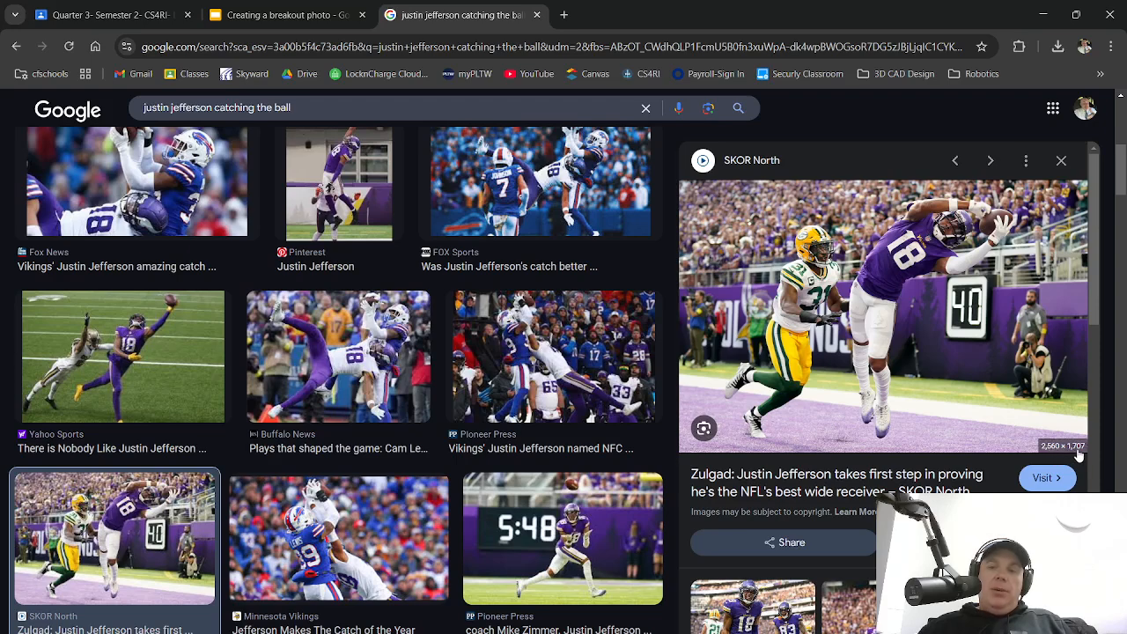
# Start Save image as on the SKOR North photo, cancel it, and return to Classroom
pyautogui.rightClick(877, 264)
pyautogui.click(960, 468)
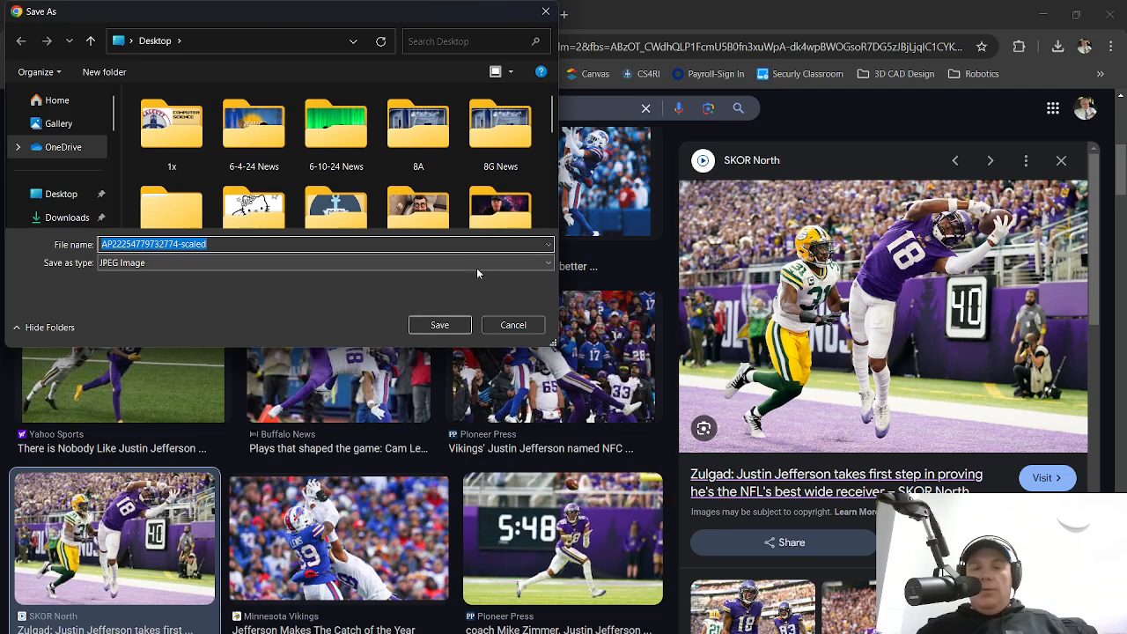
pyautogui.click(505, 325)
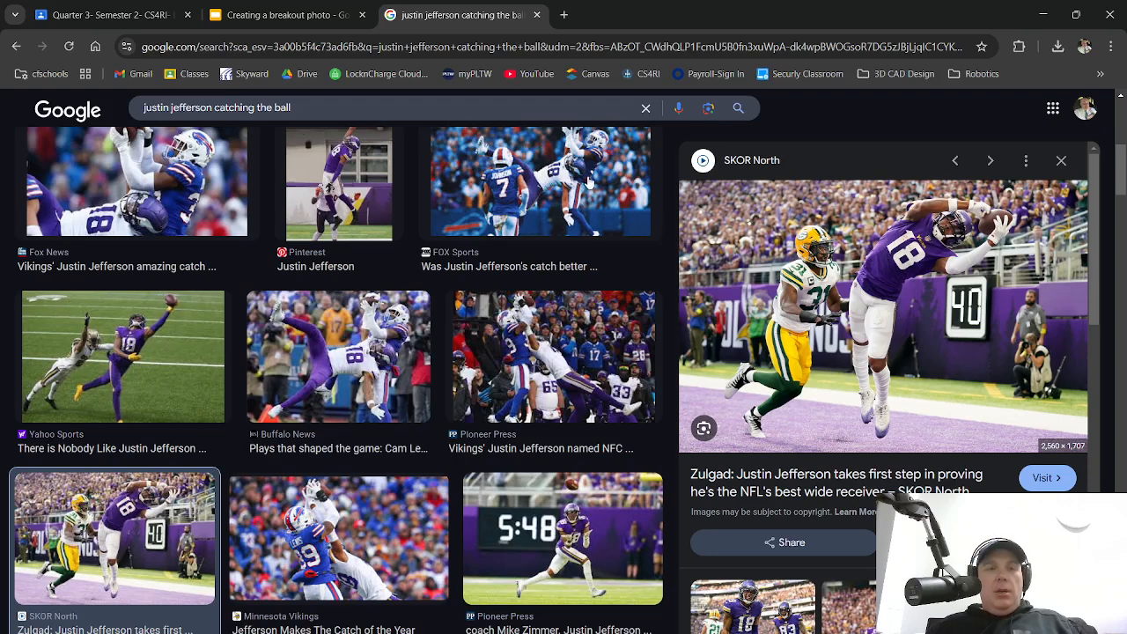
pyautogui.click(114, 15)
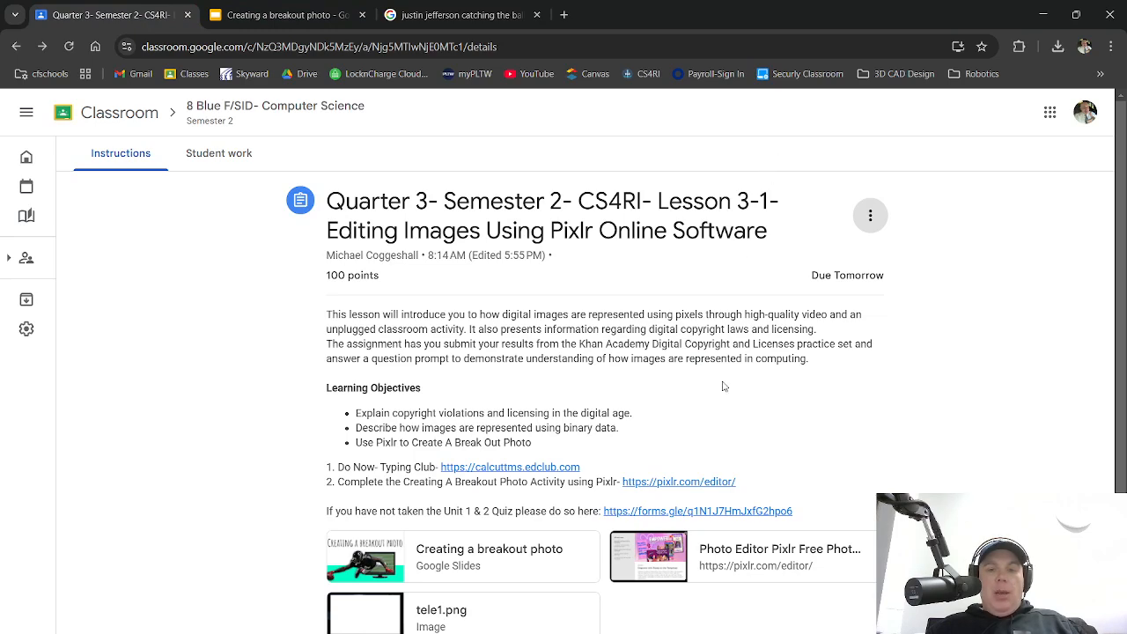
# Open Pixlr Editor and load the Desktop's justincatch photo pre-resized to Full HD 1920 × 1280
pyautogui.click(690, 485)
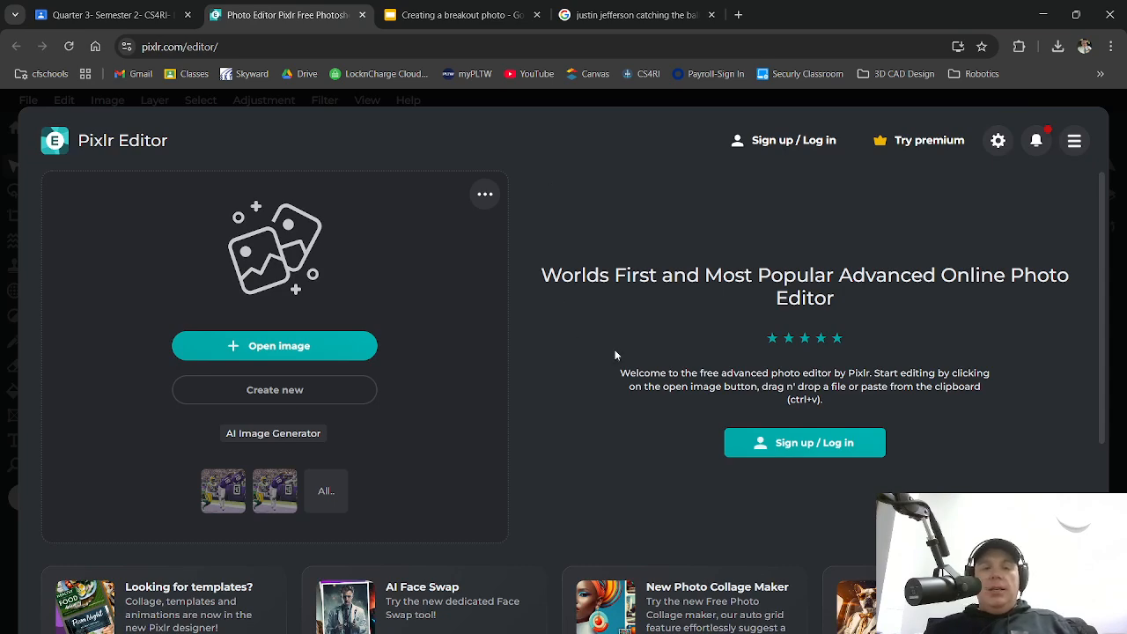
pyautogui.click(303, 346)
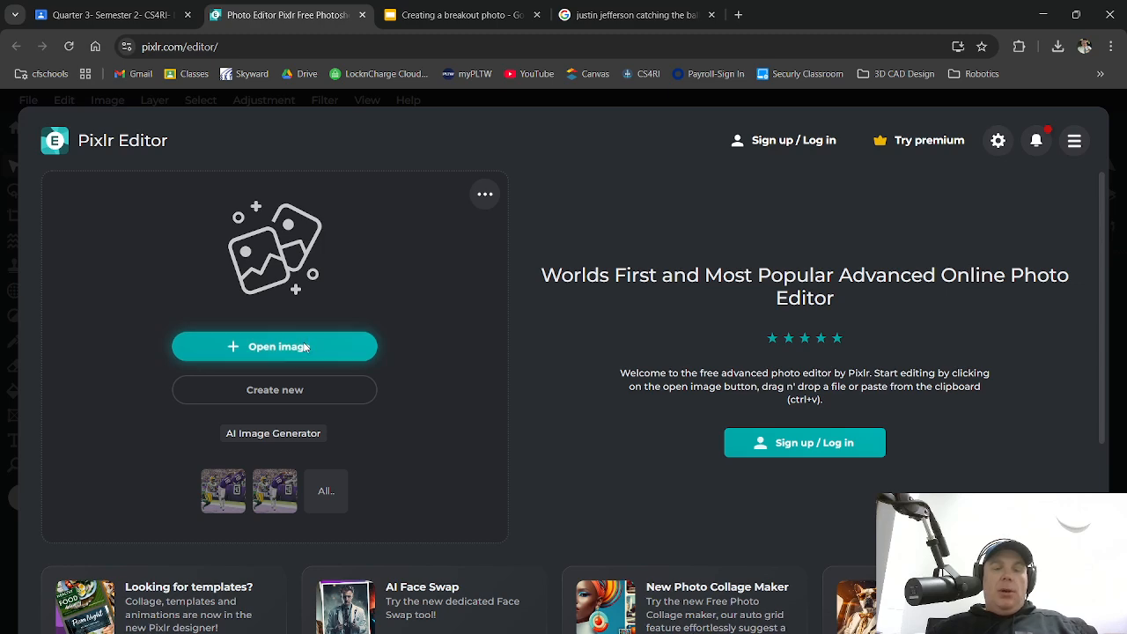
pyautogui.click(61, 194)
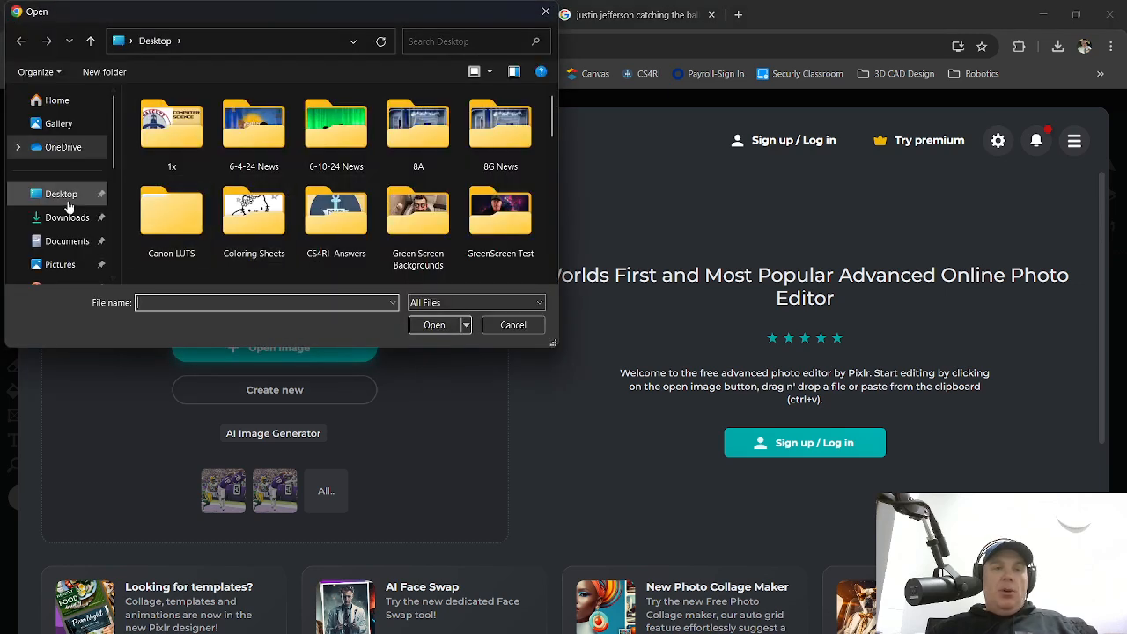
pyautogui.scroll(-1, 322, 198)
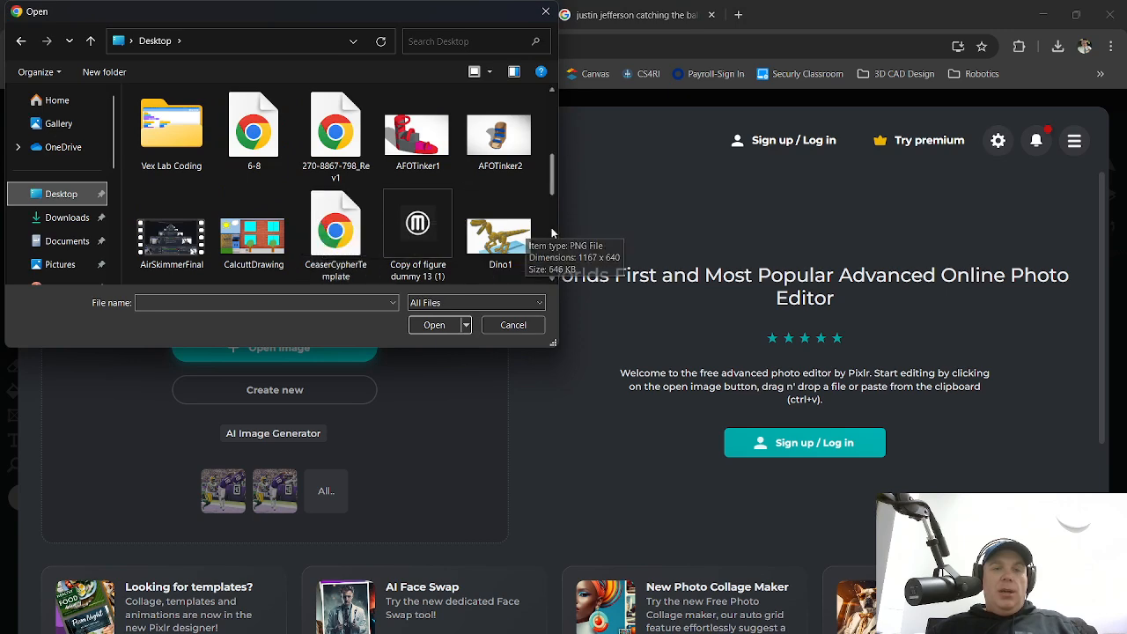
pyautogui.scroll(-3, 486, 224)
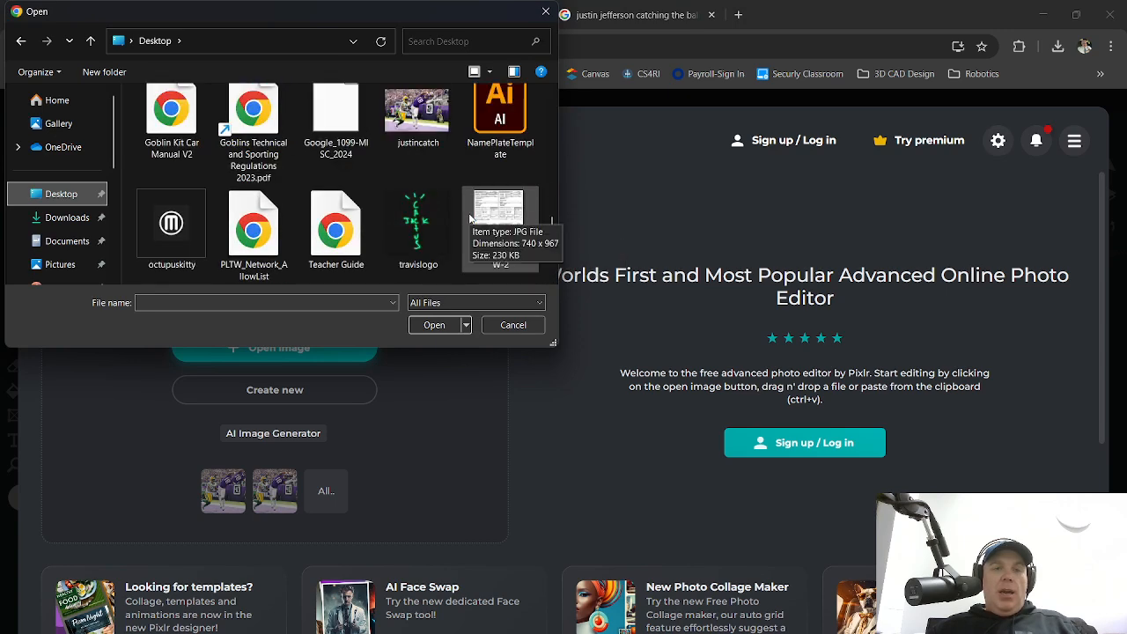
pyautogui.click(430, 119)
pyautogui.click(451, 326)
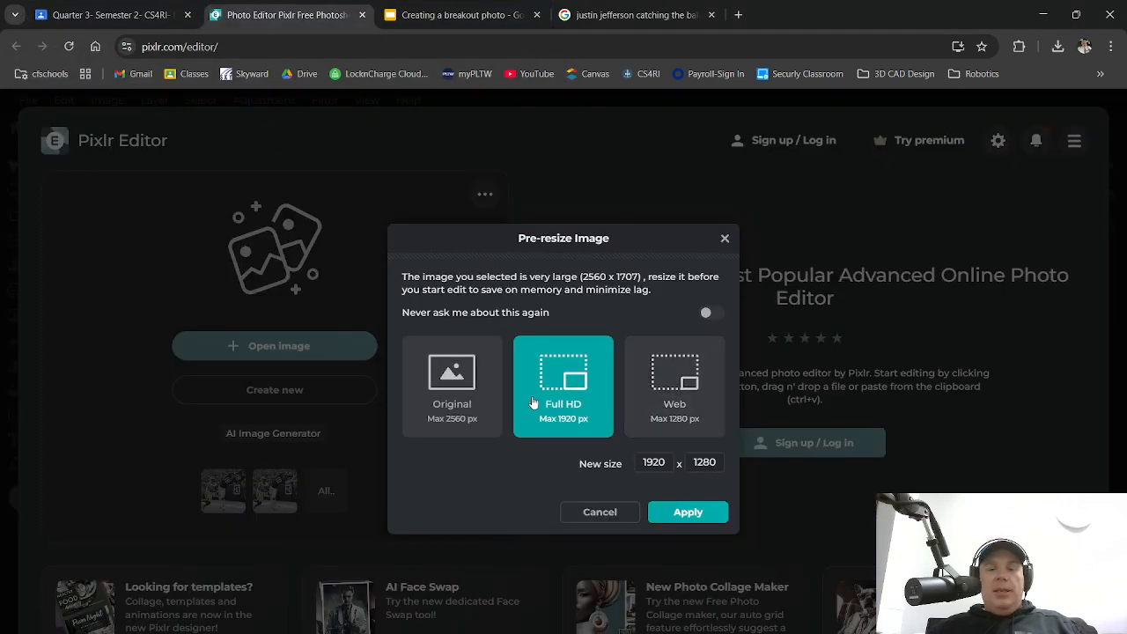
pyautogui.click(688, 516)
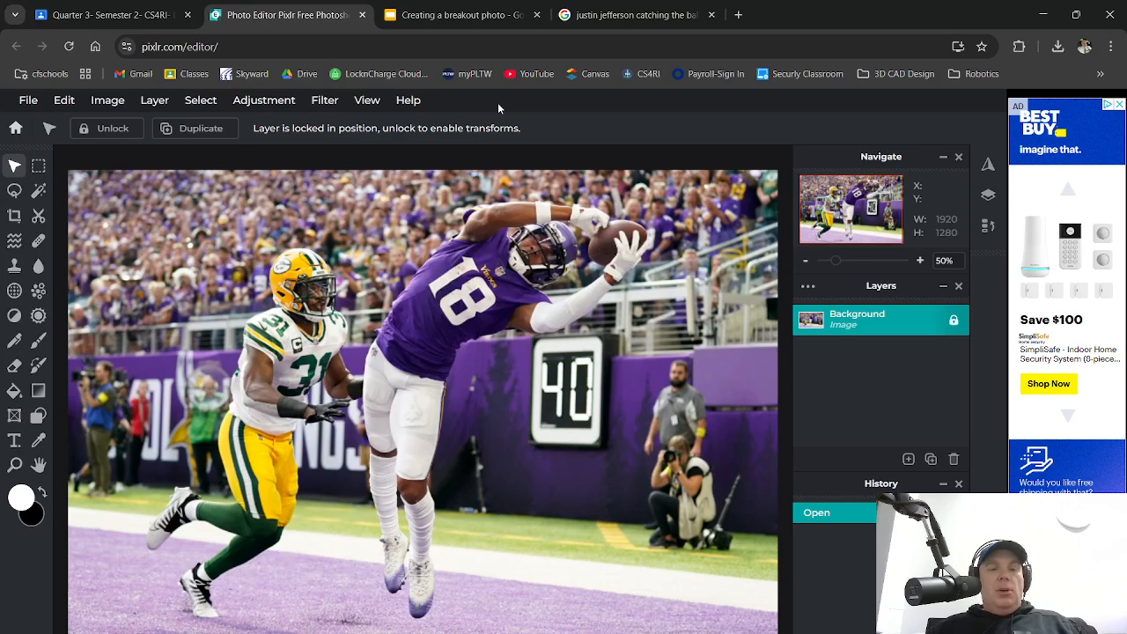
# Set the Lasso to Polygon type with Feather 3 and place the first point beside the football
pyautogui.click(21, 196)
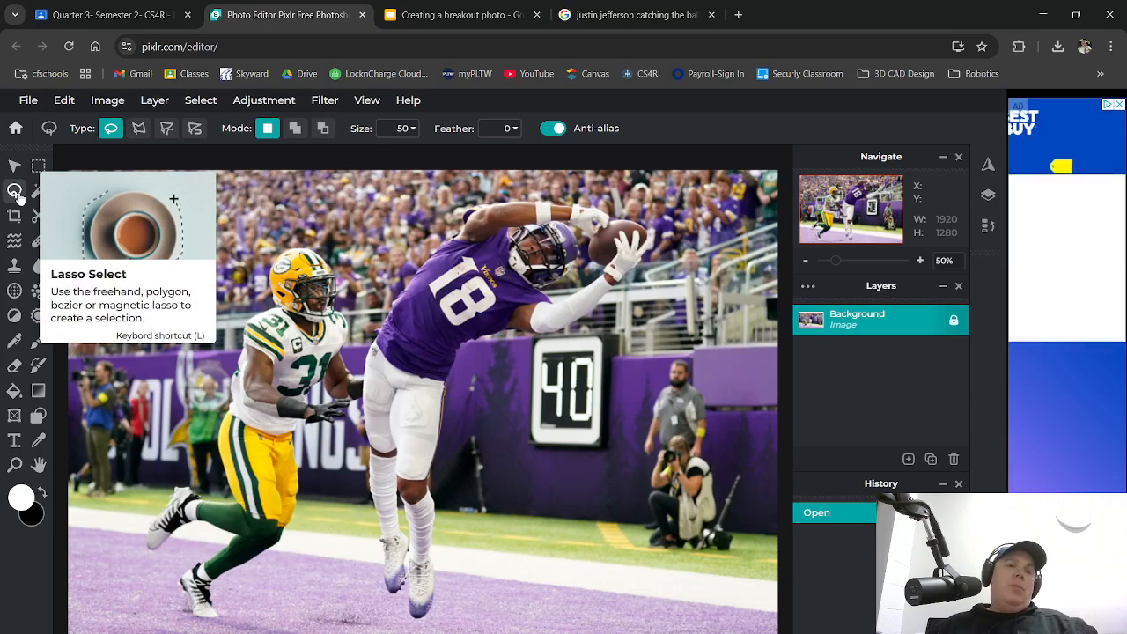
pyautogui.click(138, 128)
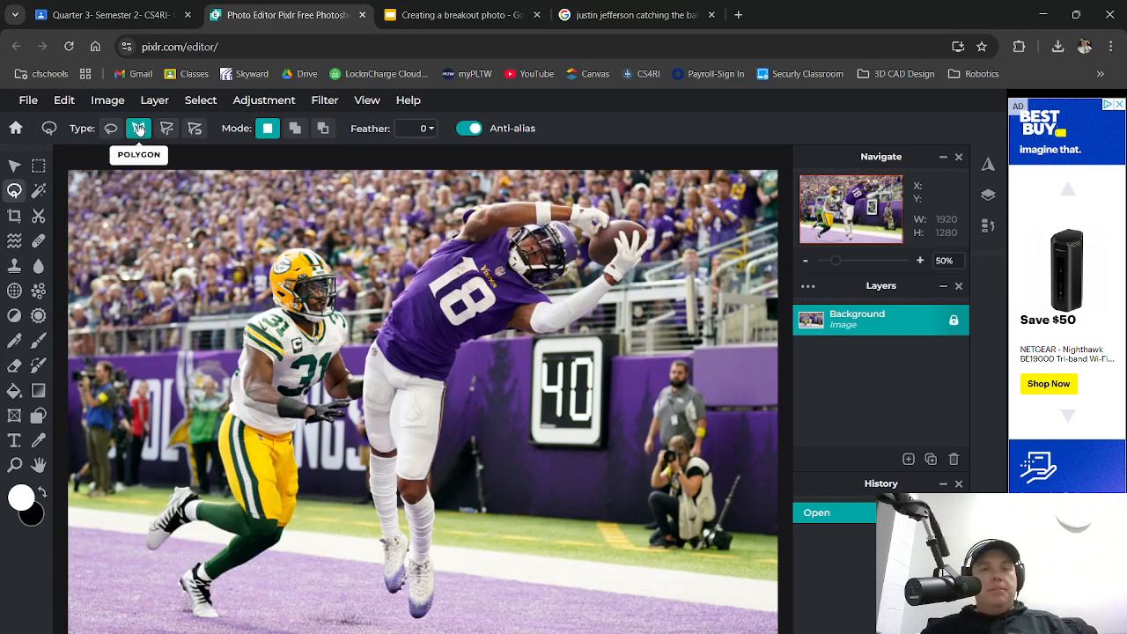
pyautogui.click(424, 129)
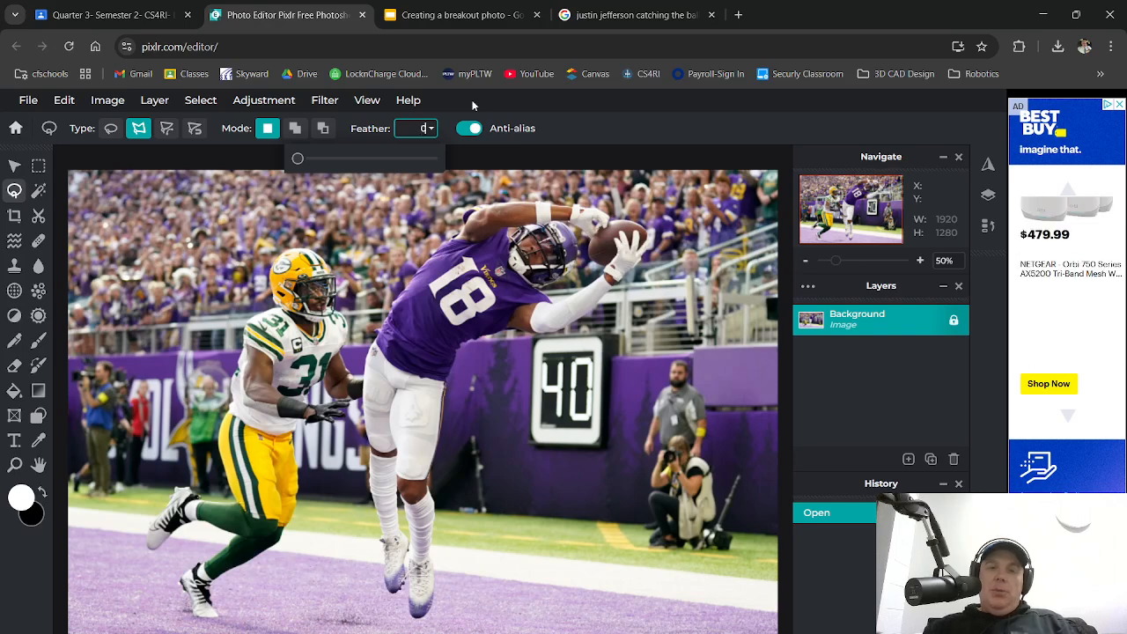
pyautogui.write('3')
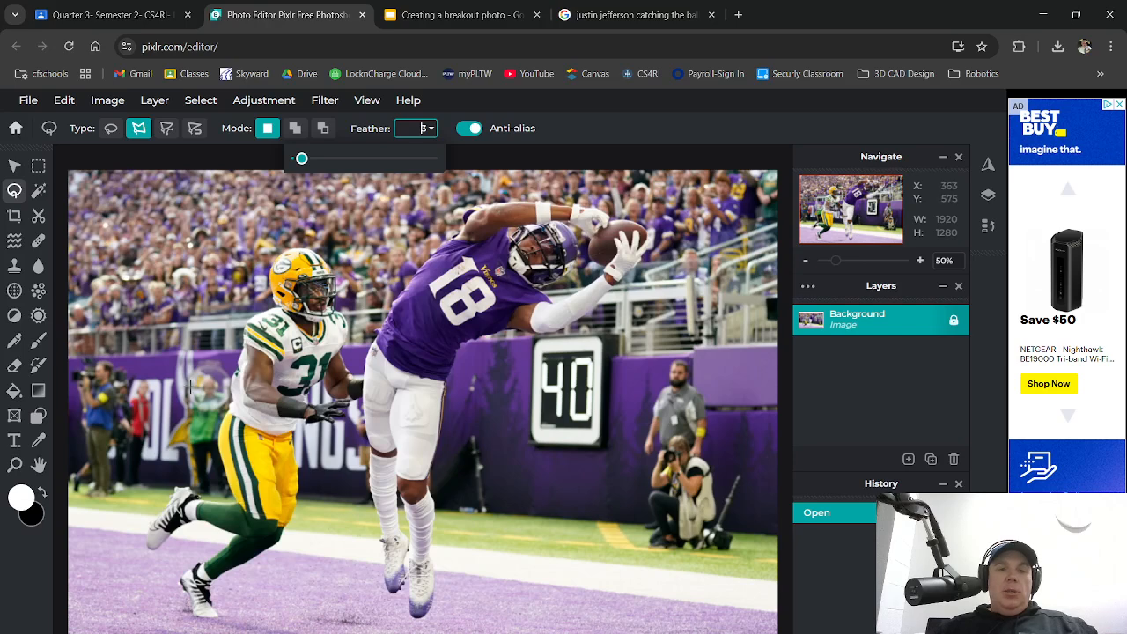
pyautogui.click(612, 244)
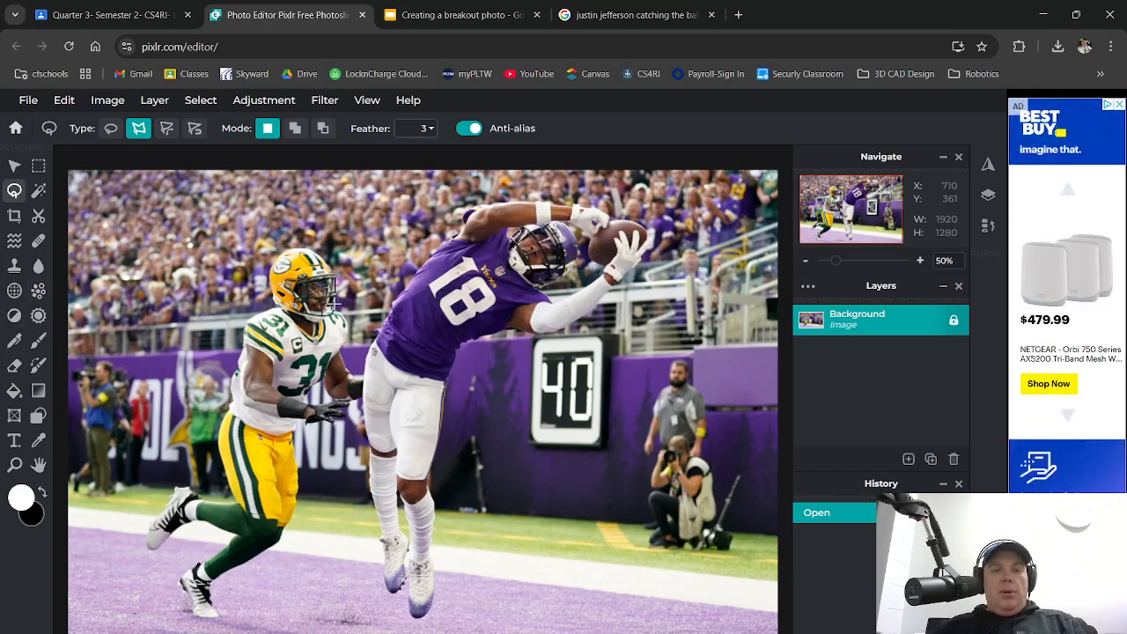
# Close the polygon outline around the #18 receiver's upper body, arms and football
pyautogui.click(396, 311)
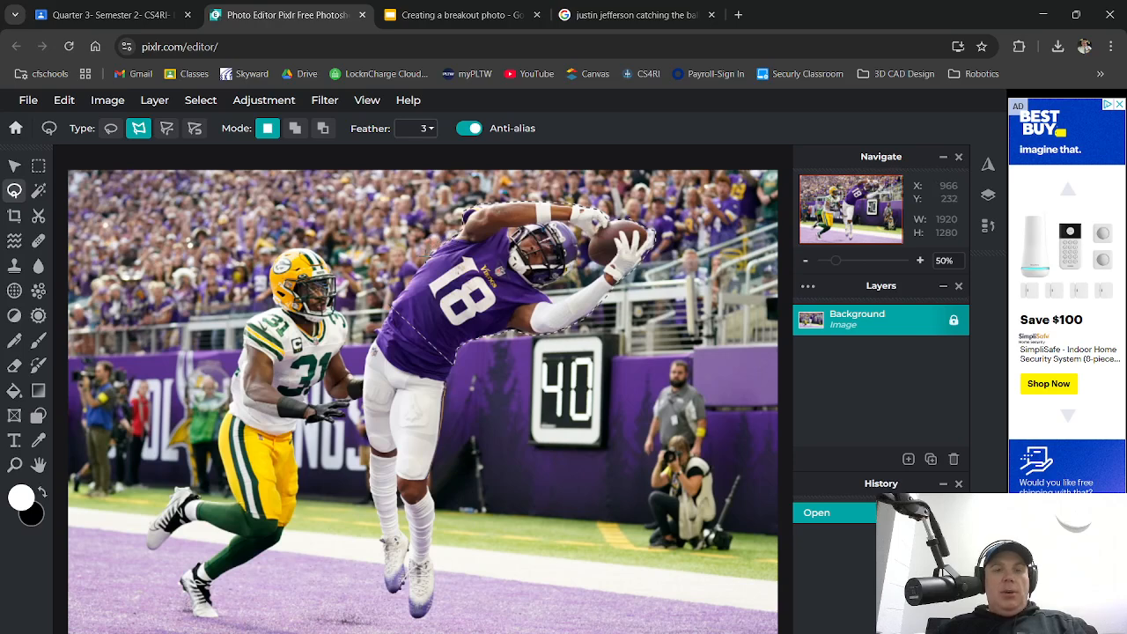
pyautogui.click(392, 300)
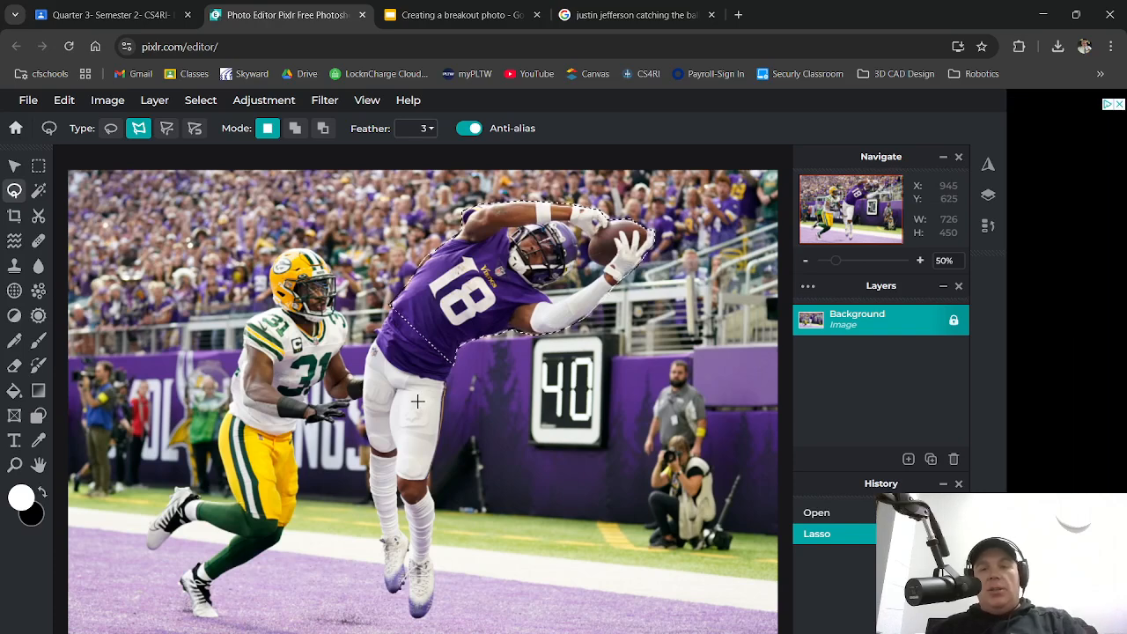
pyautogui.click(66, 102)
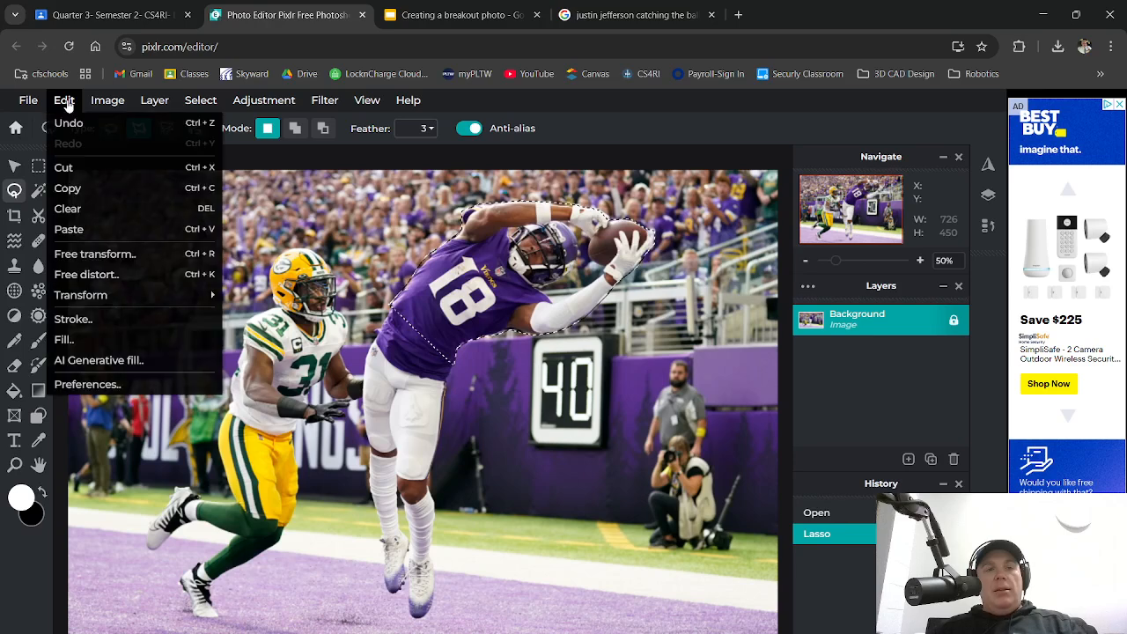
# Copy and paste the receiver onto a new layer, then move it up-right to 1194, −17
pyautogui.click(96, 192)
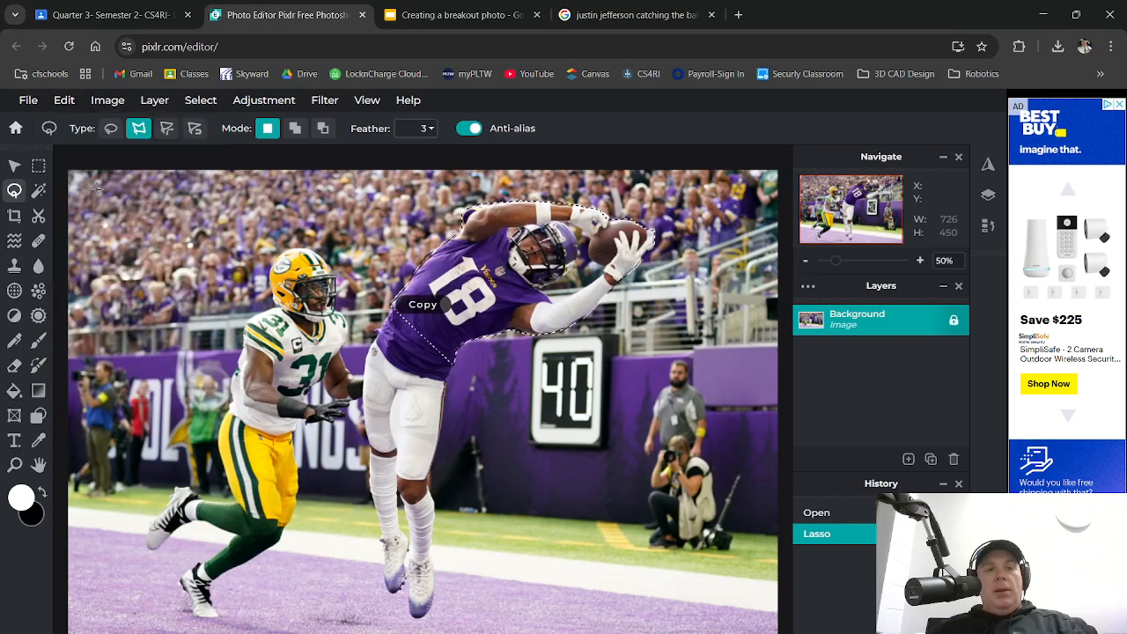
pyautogui.click(73, 104)
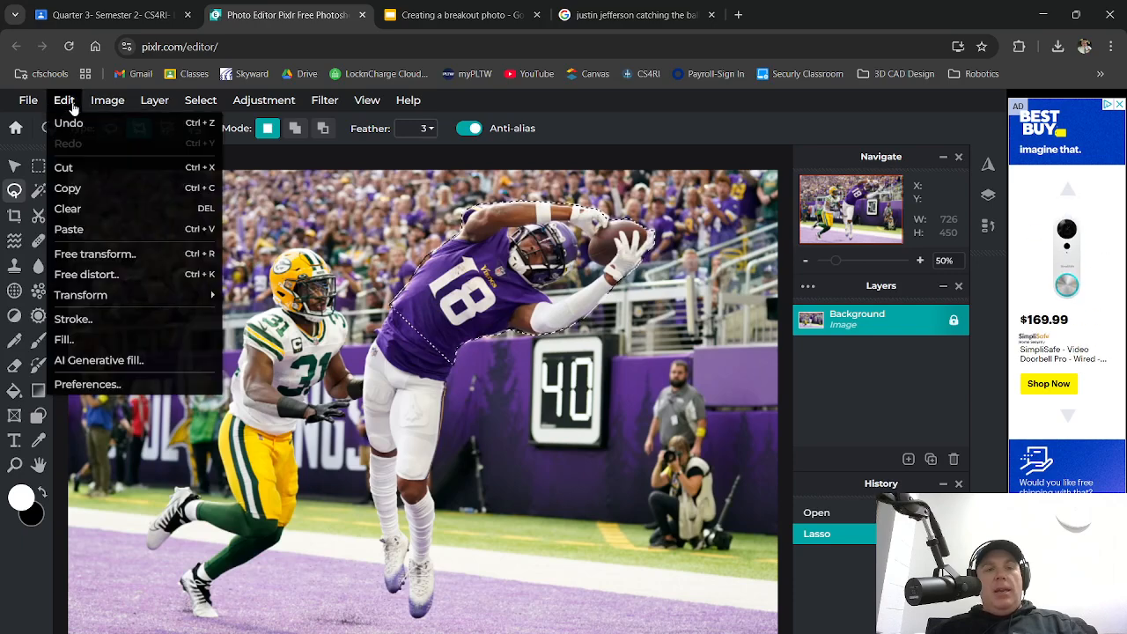
pyautogui.click(78, 230)
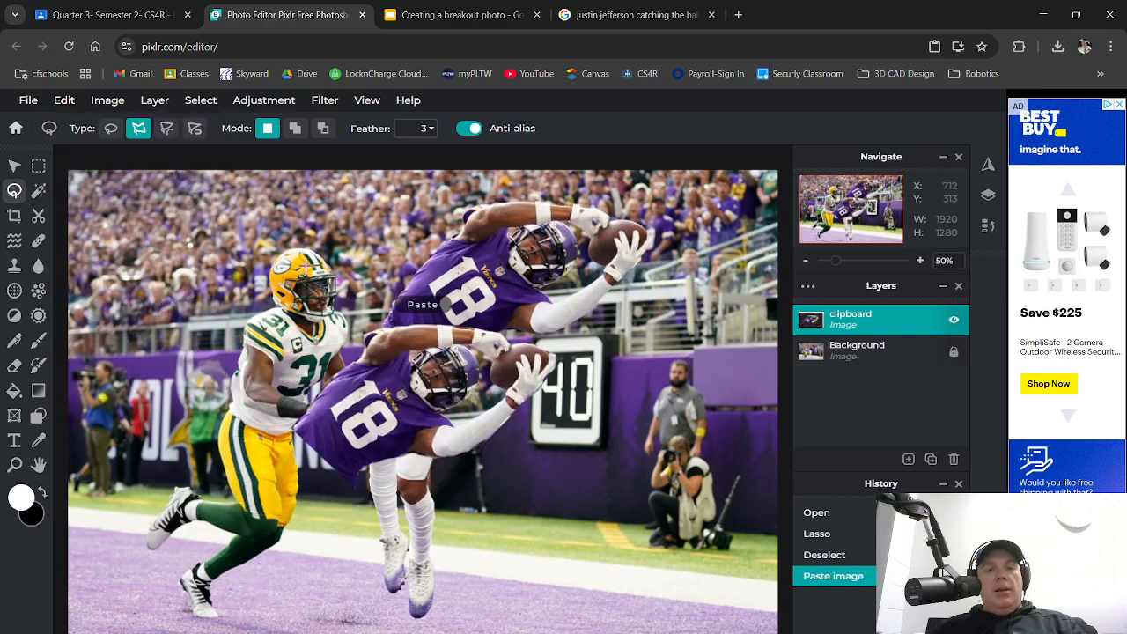
pyautogui.click(14, 166)
pyautogui.moveTo(438, 427); pyautogui.dragTo(593, 286)
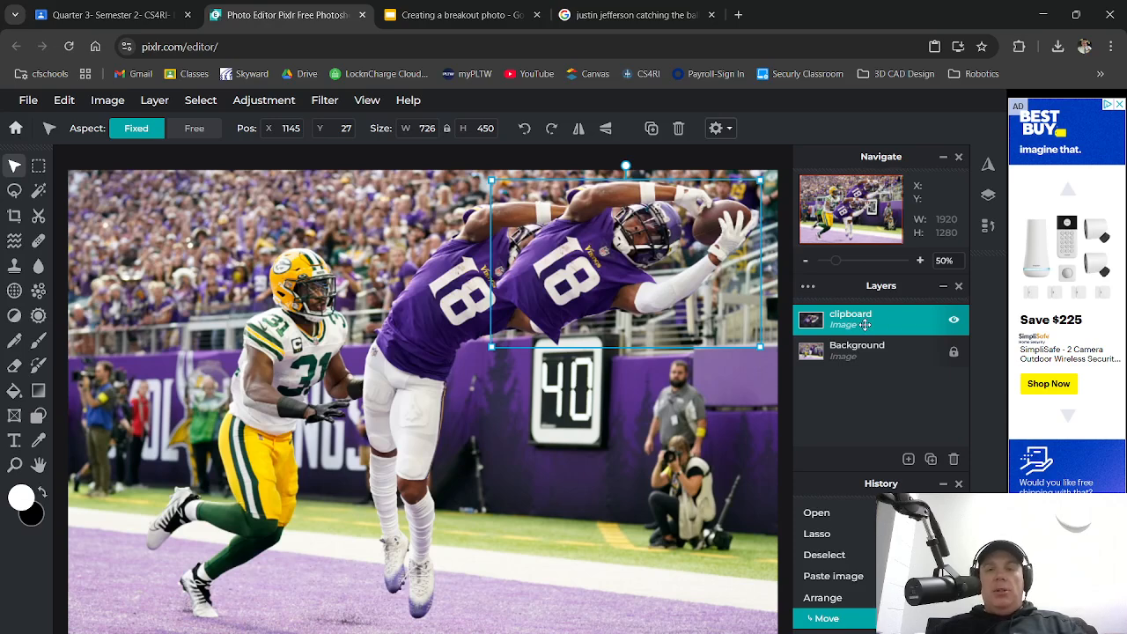
pyautogui.moveTo(766, 353); pyautogui.dragTo(784, 334)
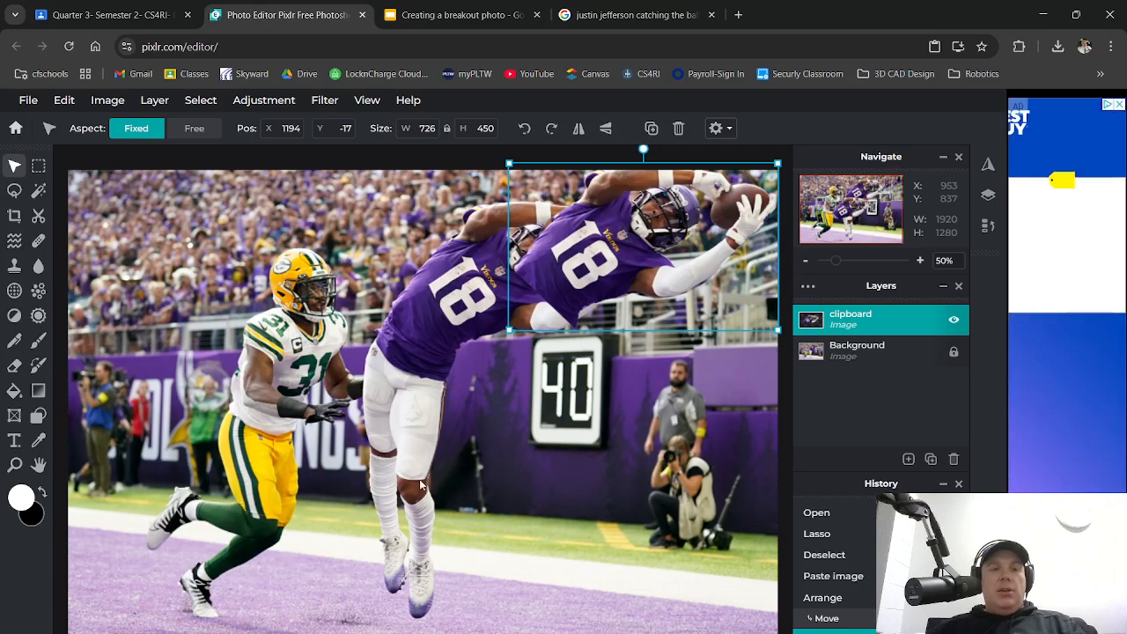
# Draw an 850 × 504 rectangular marquee around the legs and 40 sign, redrawing it once
pyautogui.click(38, 166)
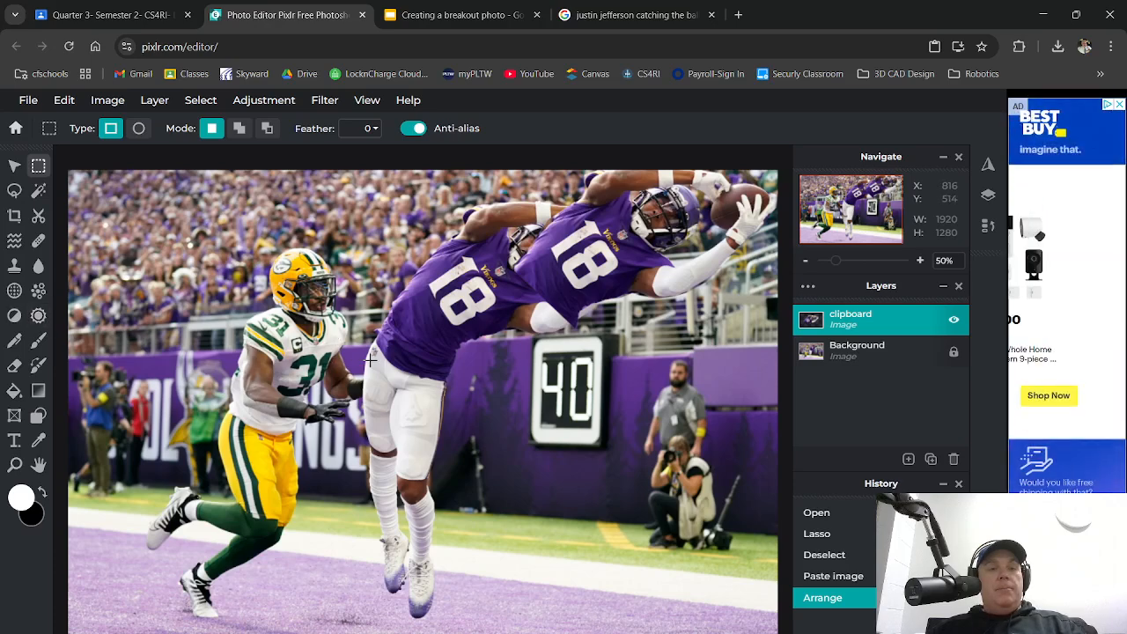
pyautogui.moveTo(370, 359); pyautogui.dragTo(689, 521)
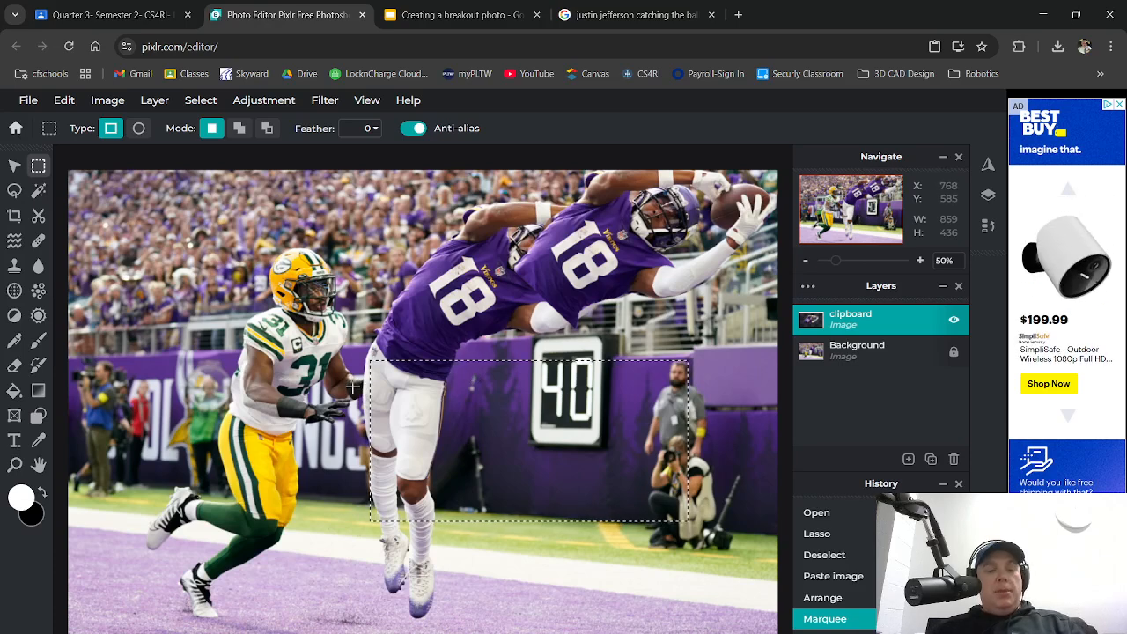
pyautogui.press('alt')
pyautogui.hotkey('ctrl', 'z')
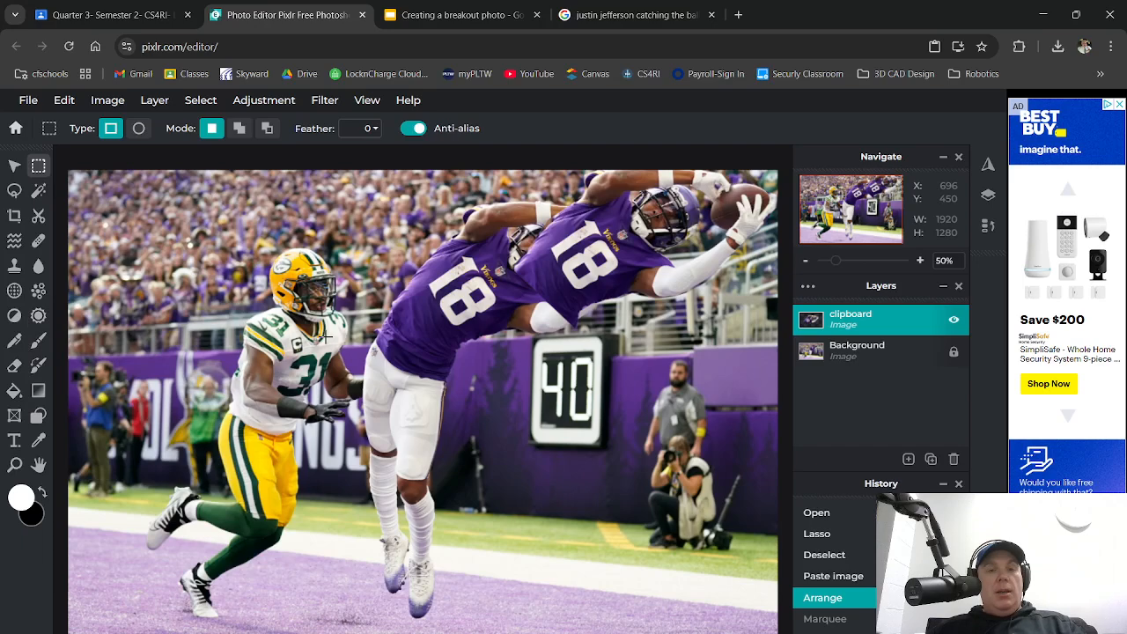
pyautogui.moveTo(326, 336); pyautogui.dragTo(636, 521)
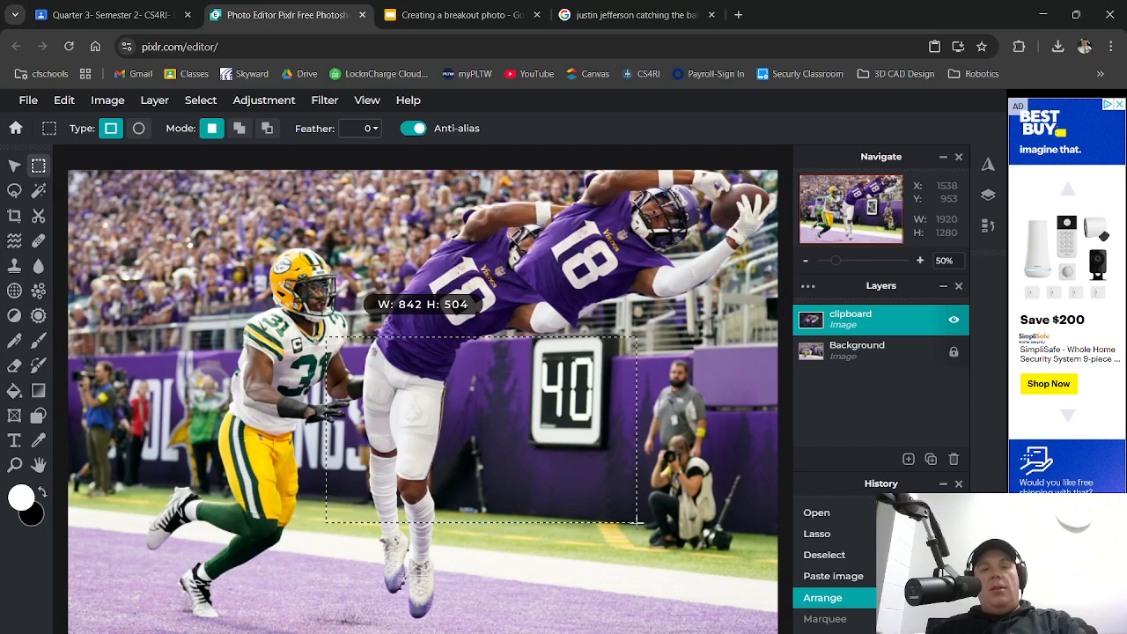
pyautogui.moveTo(636, 521); pyautogui.dragTo(638, 523)
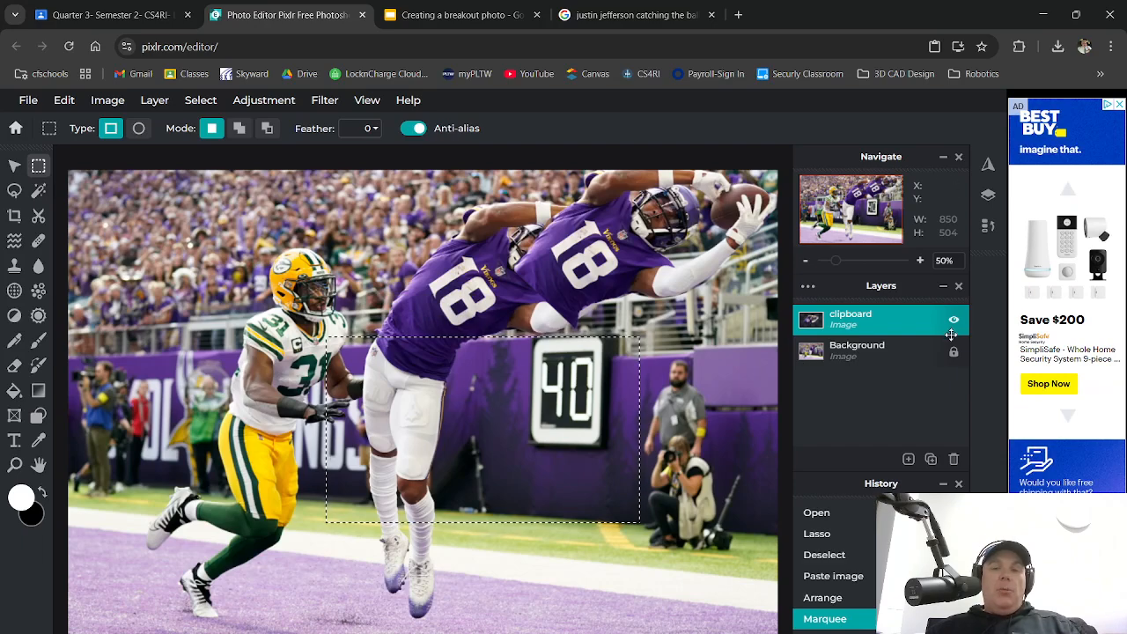
# Convert the rectangle selection into a mask on the Background layer, keeping only the legs and 40 sign
pyautogui.click(880, 355)
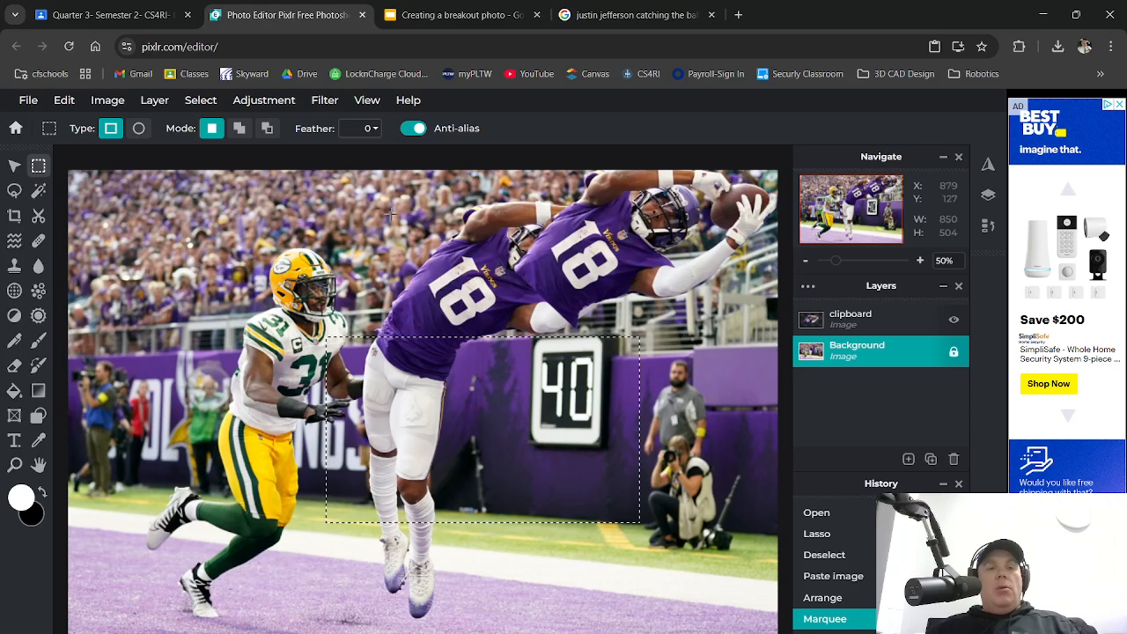
pyautogui.click(201, 100)
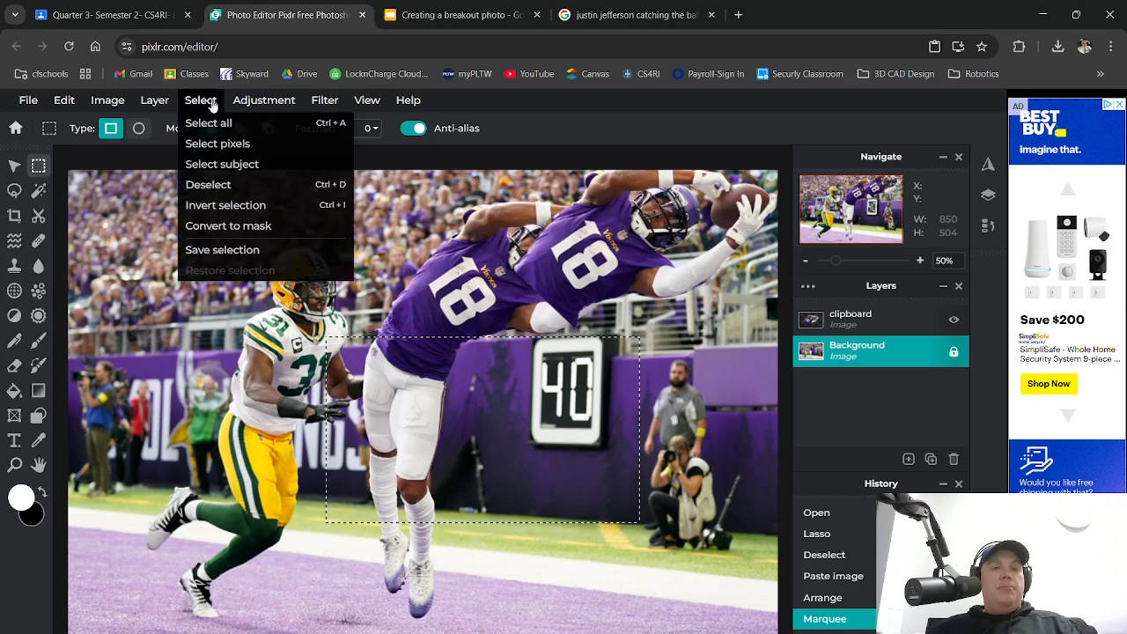
pyautogui.click(291, 231)
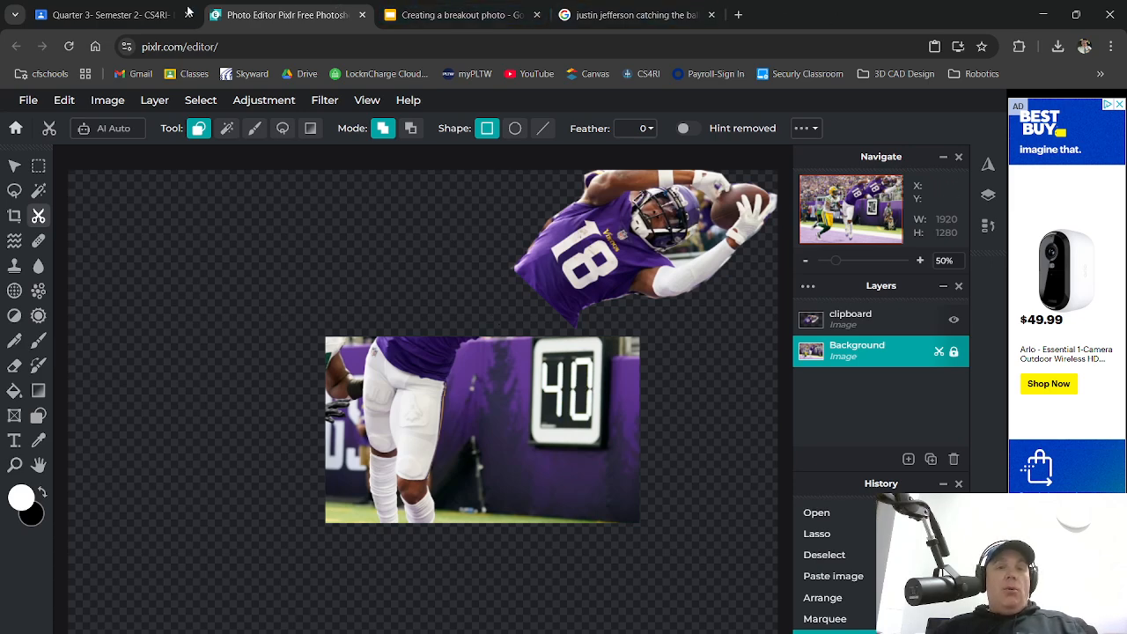
pyautogui.click(150, 15)
# Save the tele1.png TV frame image from the assignment preview to the Desktop
pyautogui.click(435, 621)
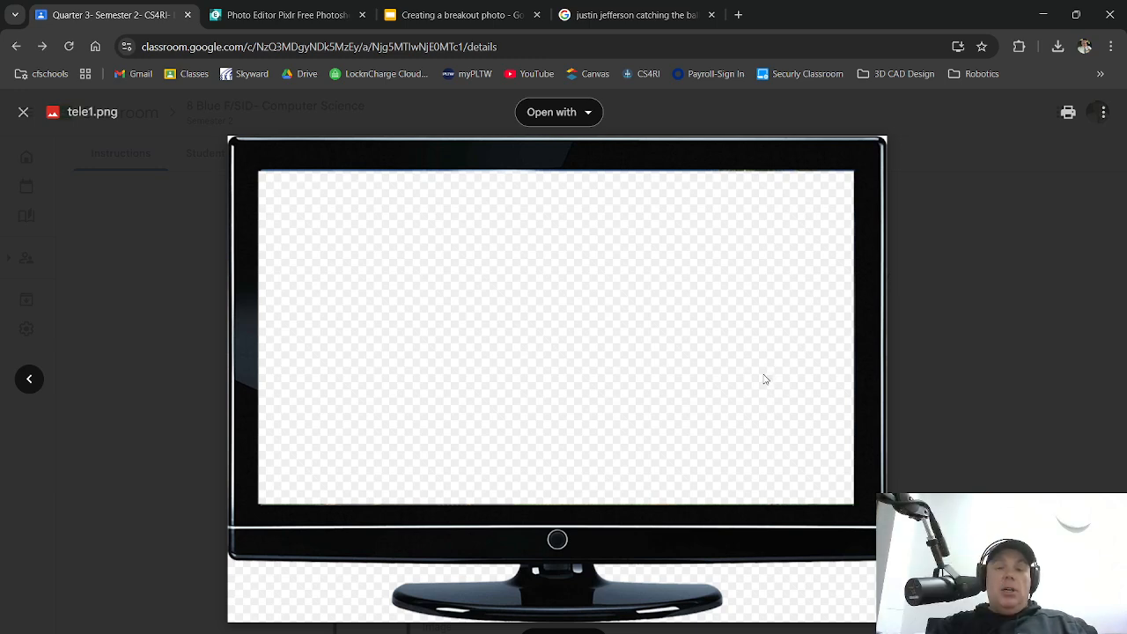
pyautogui.rightClick(532, 335)
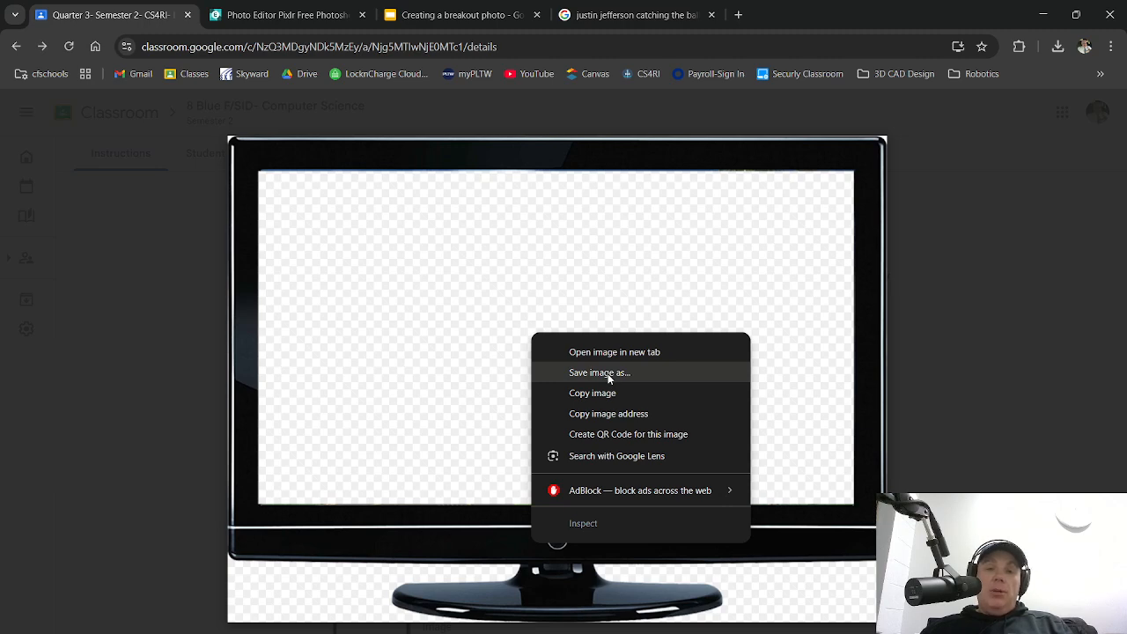
pyautogui.click(950, 204)
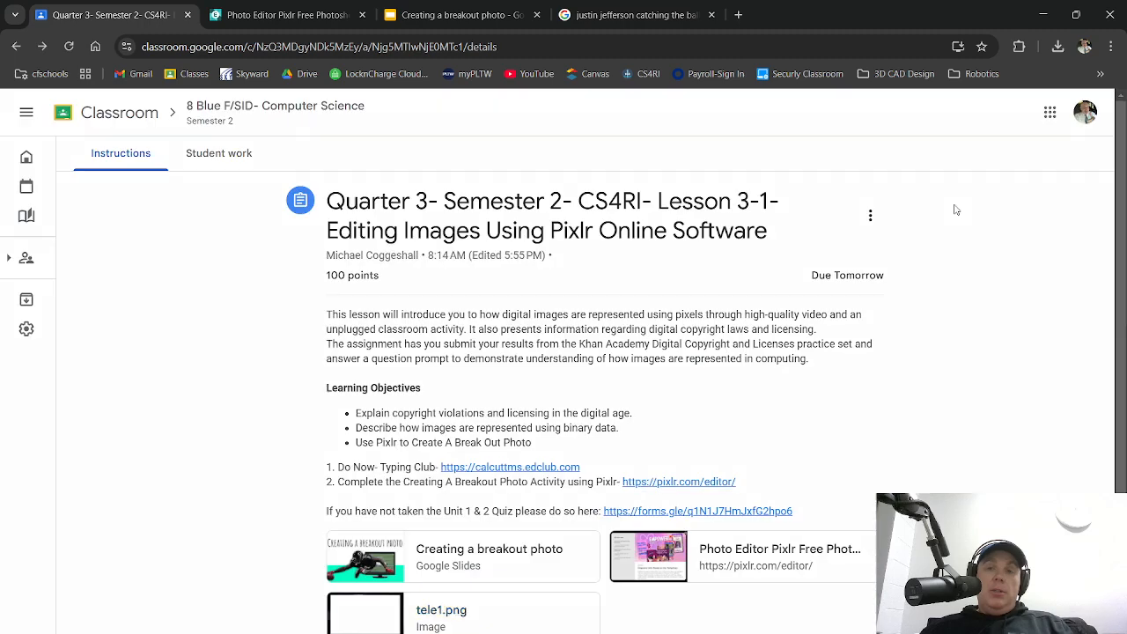
pyautogui.click(456, 611)
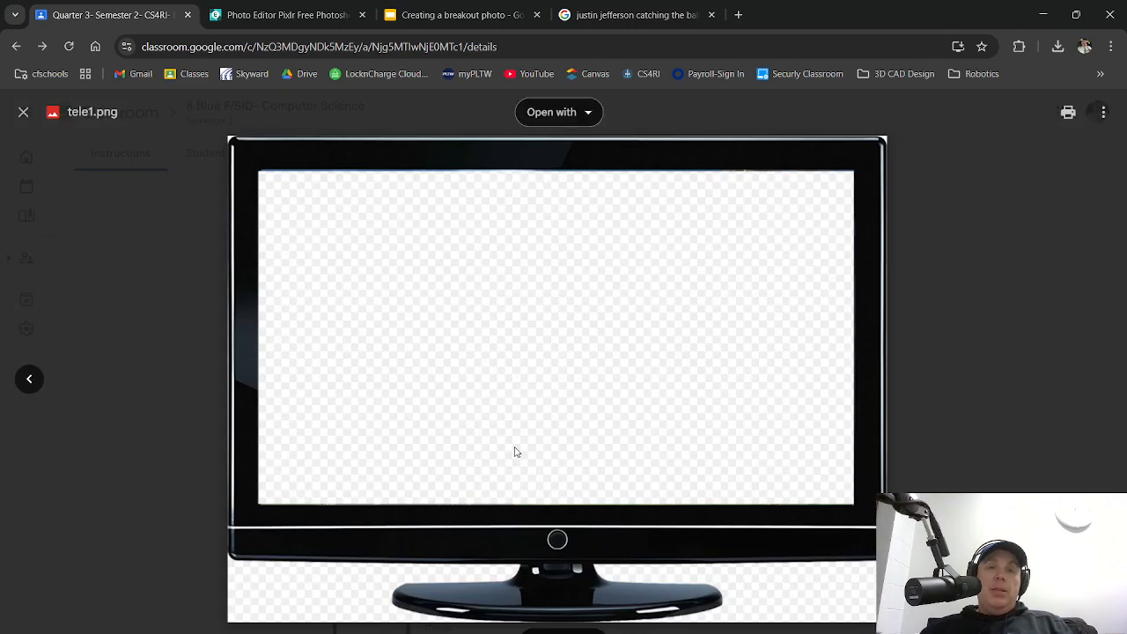
pyautogui.rightClick(557, 322)
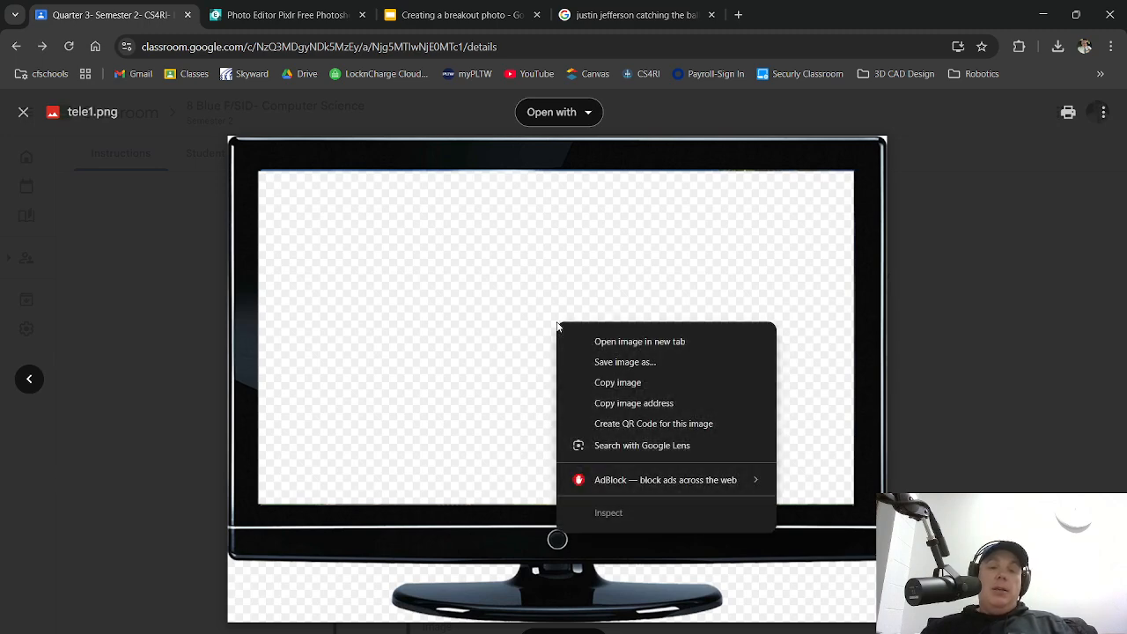
pyautogui.click(648, 364)
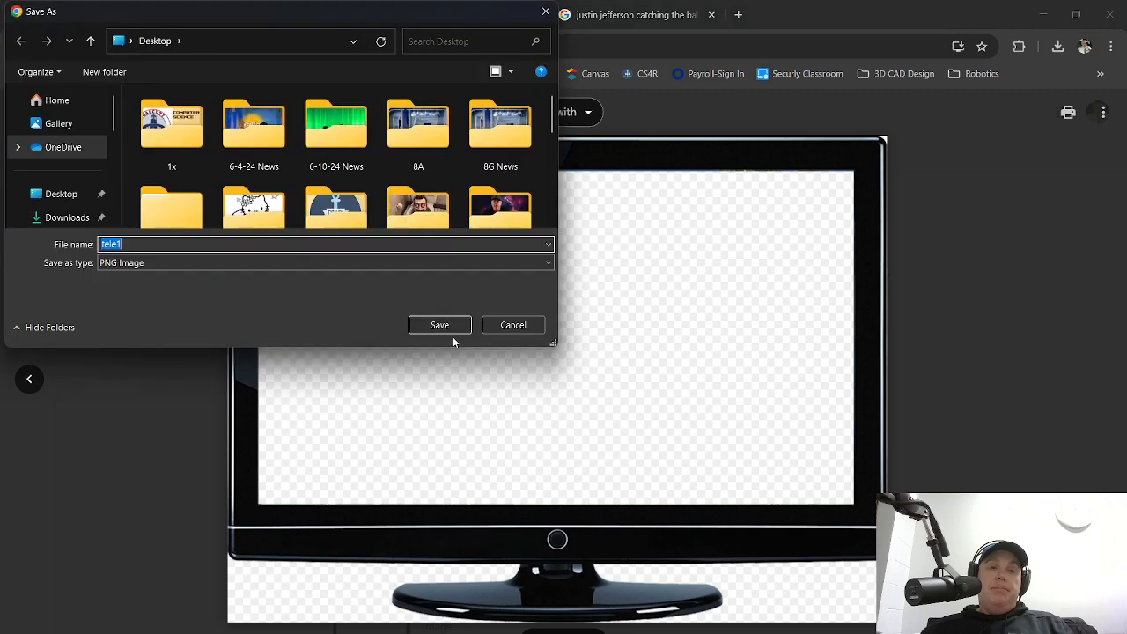
pyautogui.click(63, 194)
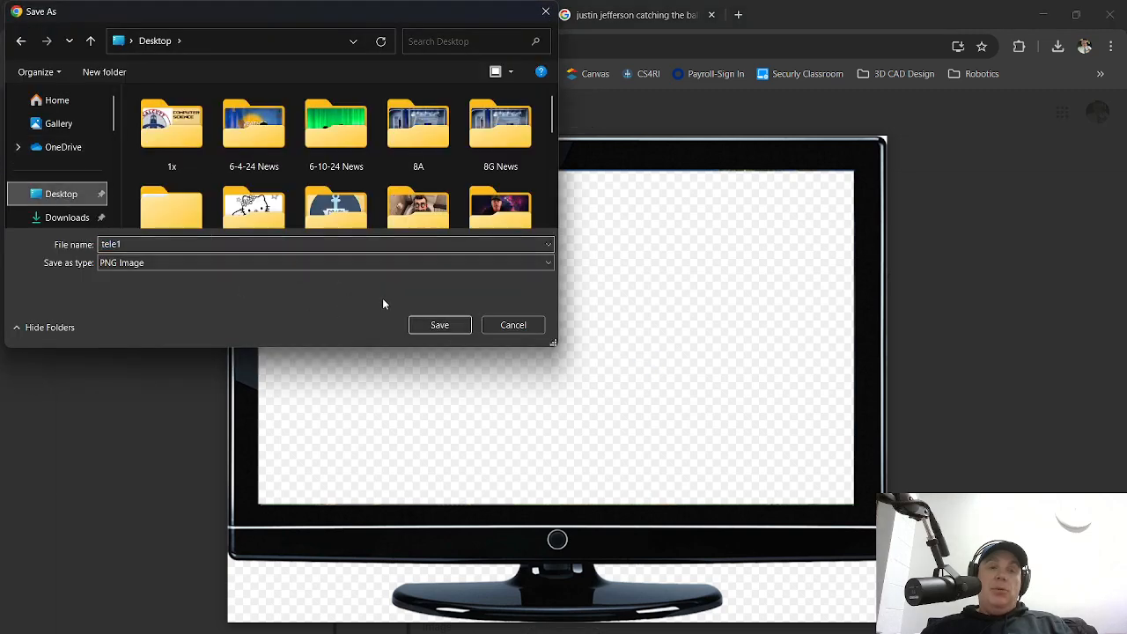
pyautogui.click(439, 325)
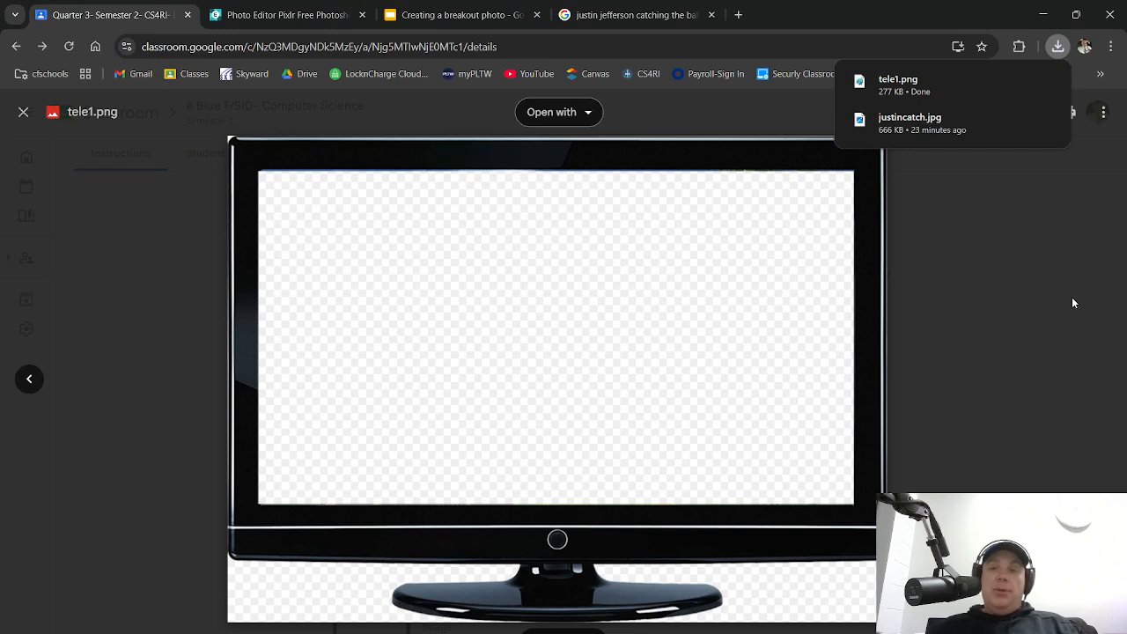
pyautogui.click(1039, 266)
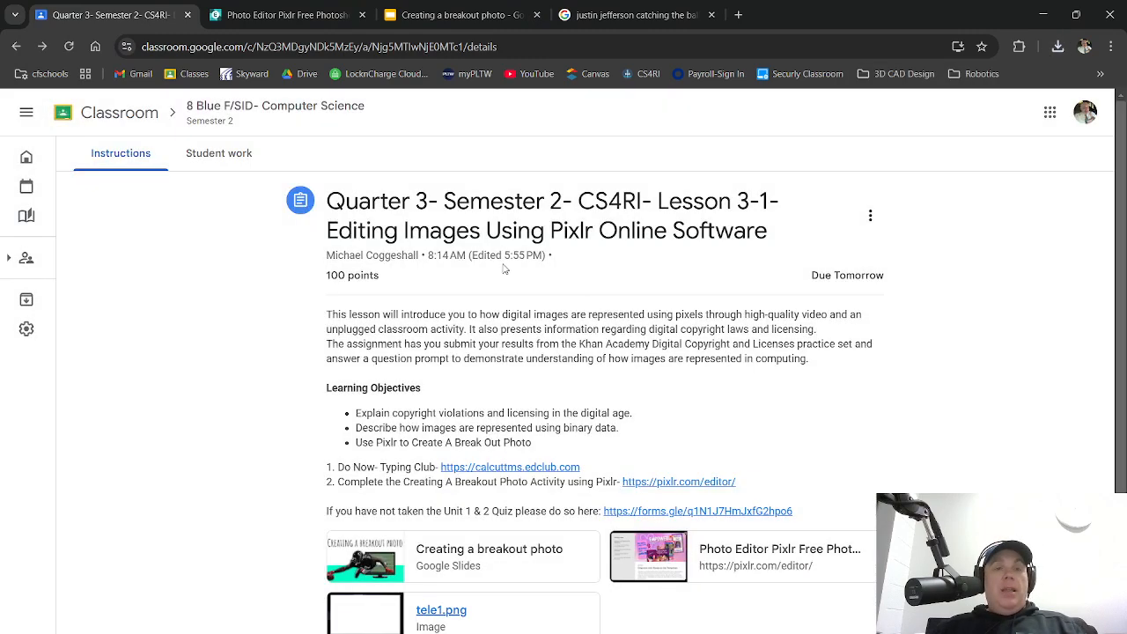
pyautogui.click(284, 15)
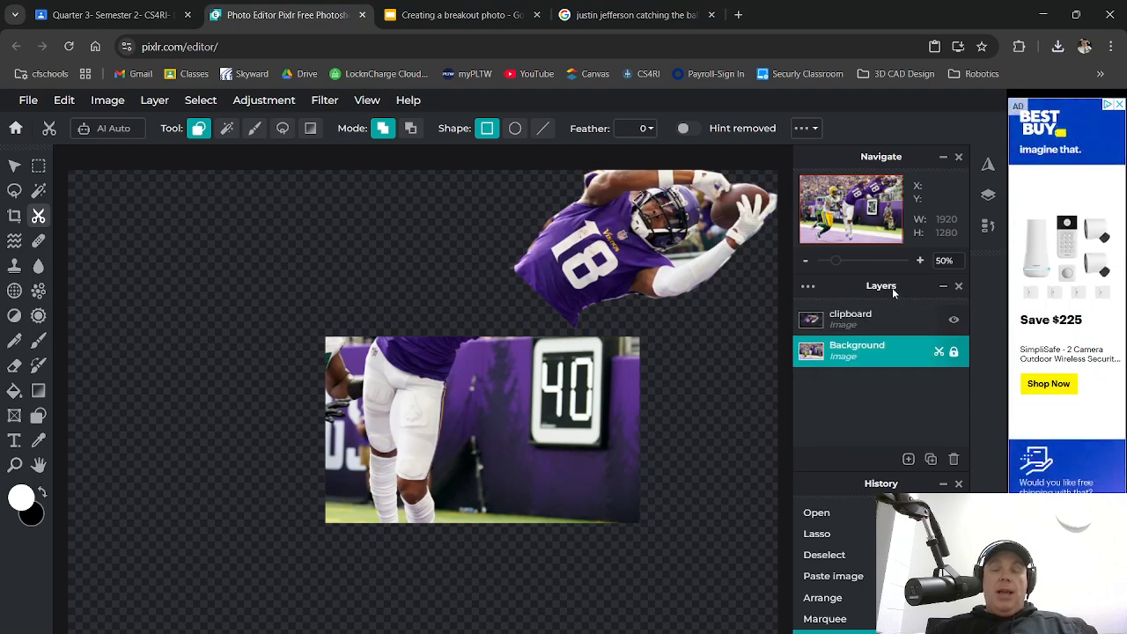
# Start a new image layer and pick tele1 from the Desktop as its file
pyautogui.moveTo(909, 460)
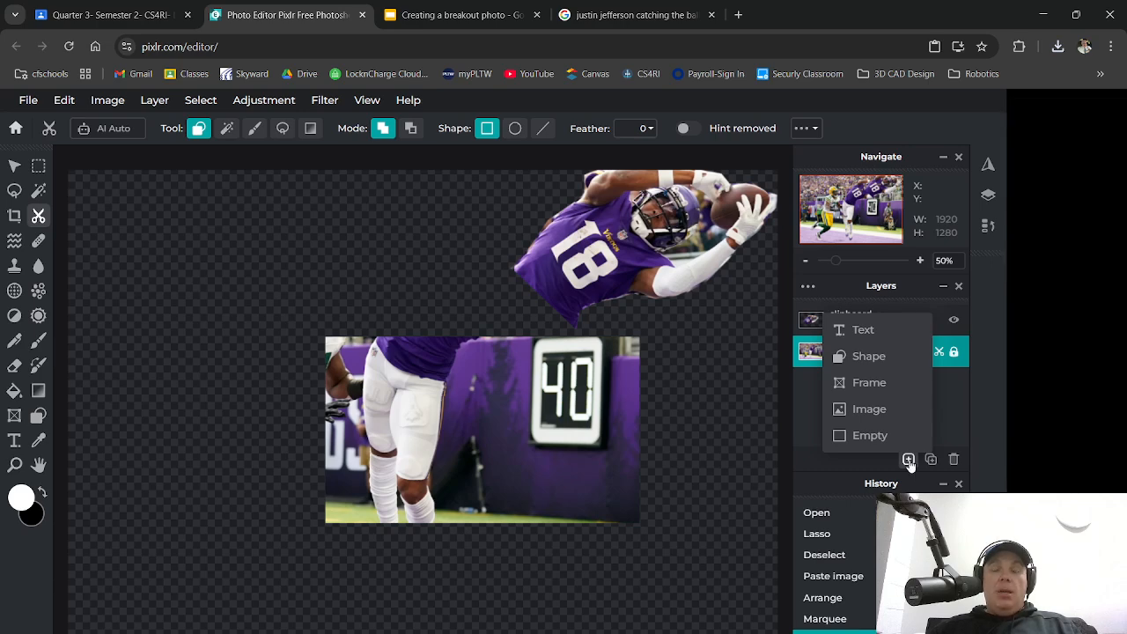
pyautogui.click(909, 459)
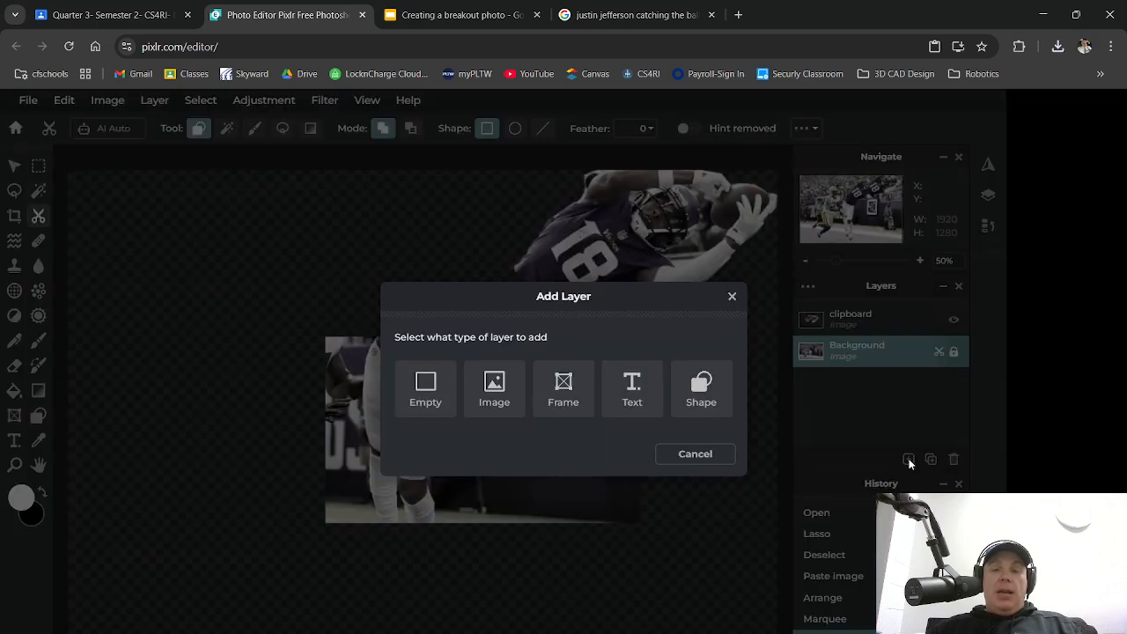
pyautogui.click(498, 392)
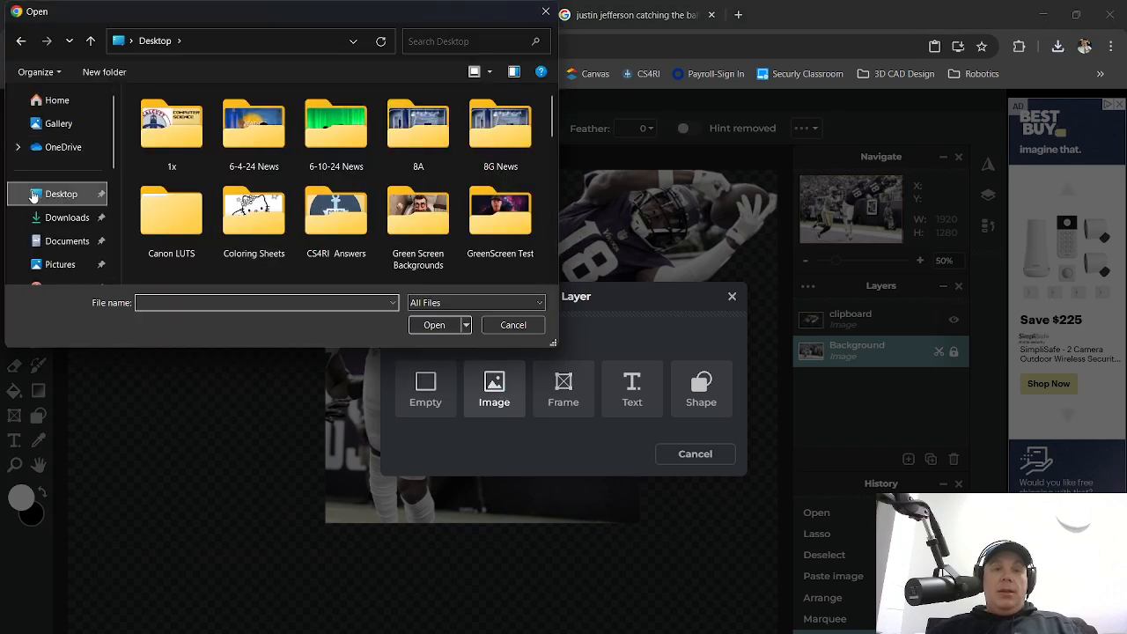
pyautogui.scroll(-5, 389, 179)
pyautogui.scroll(-1, 390, 185)
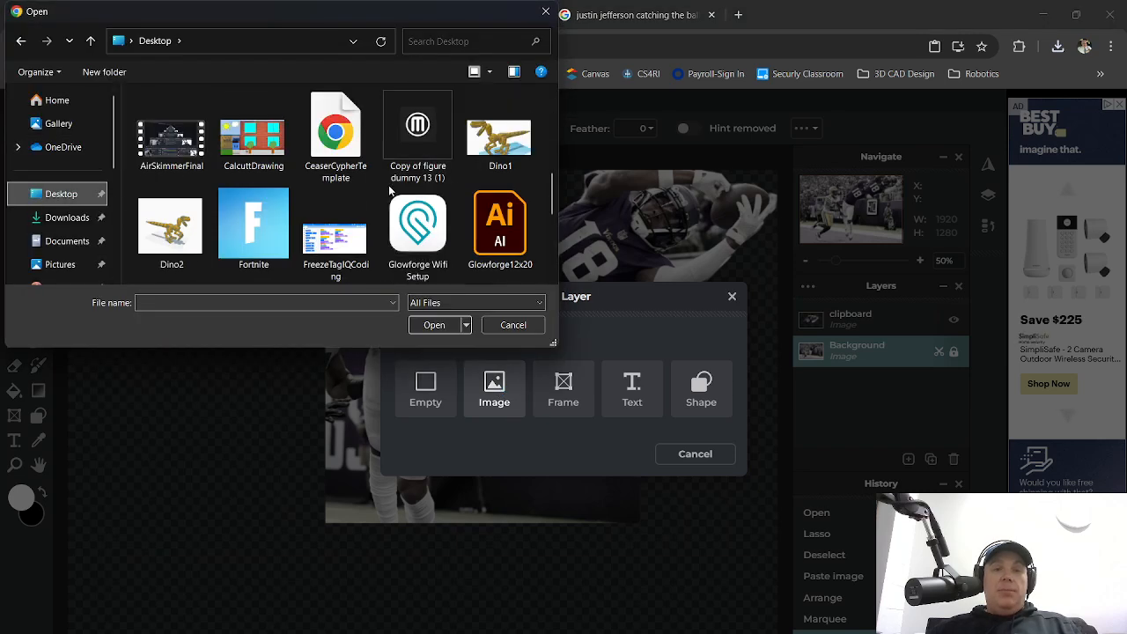
pyautogui.scroll(-1, 392, 198)
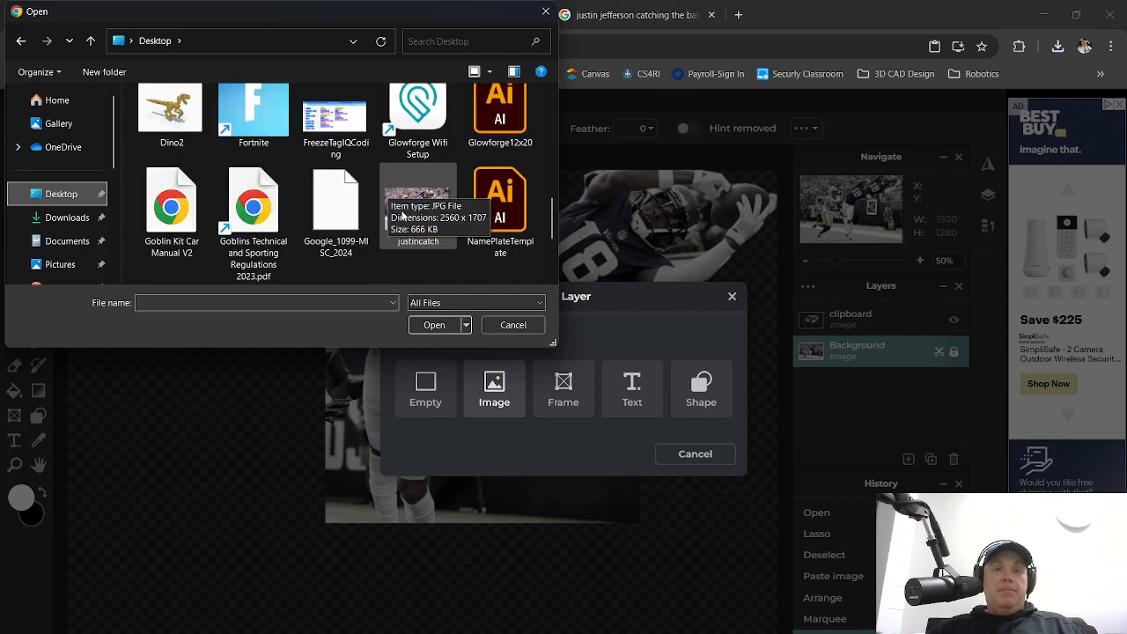
pyautogui.scroll(2, 432, 219)
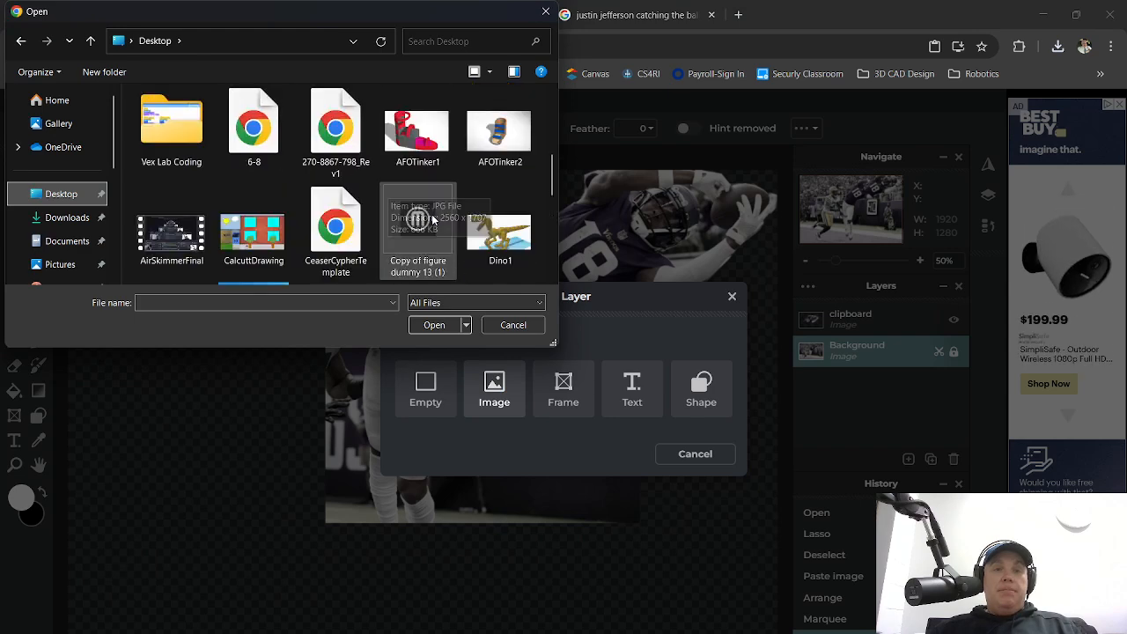
pyautogui.scroll(1, 493, 192)
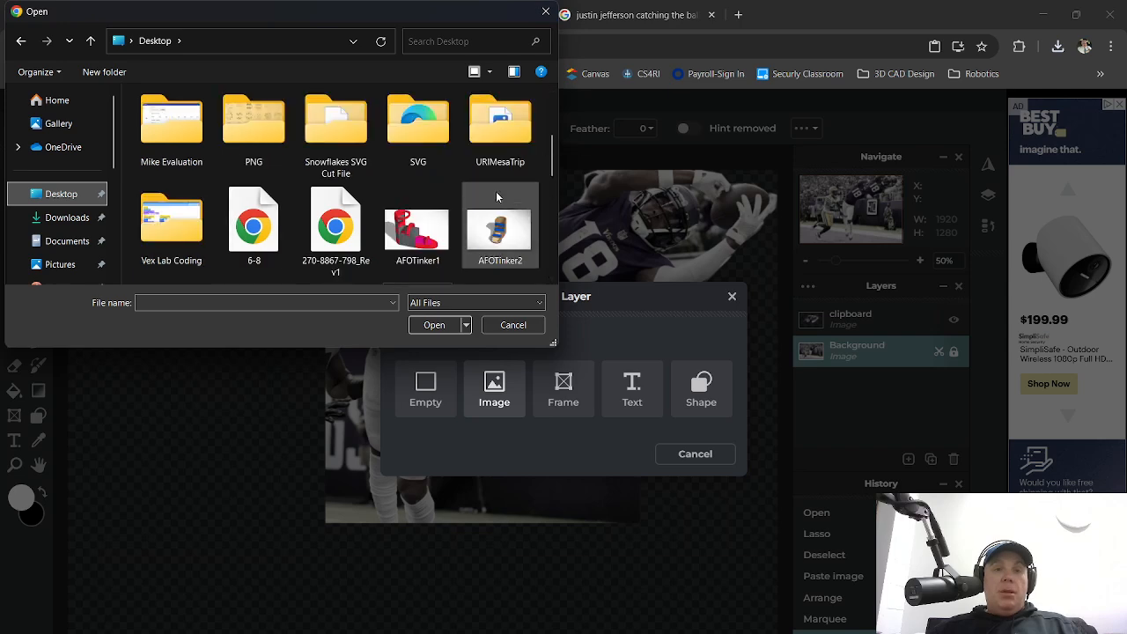
pyautogui.scroll(2, 480, 192)
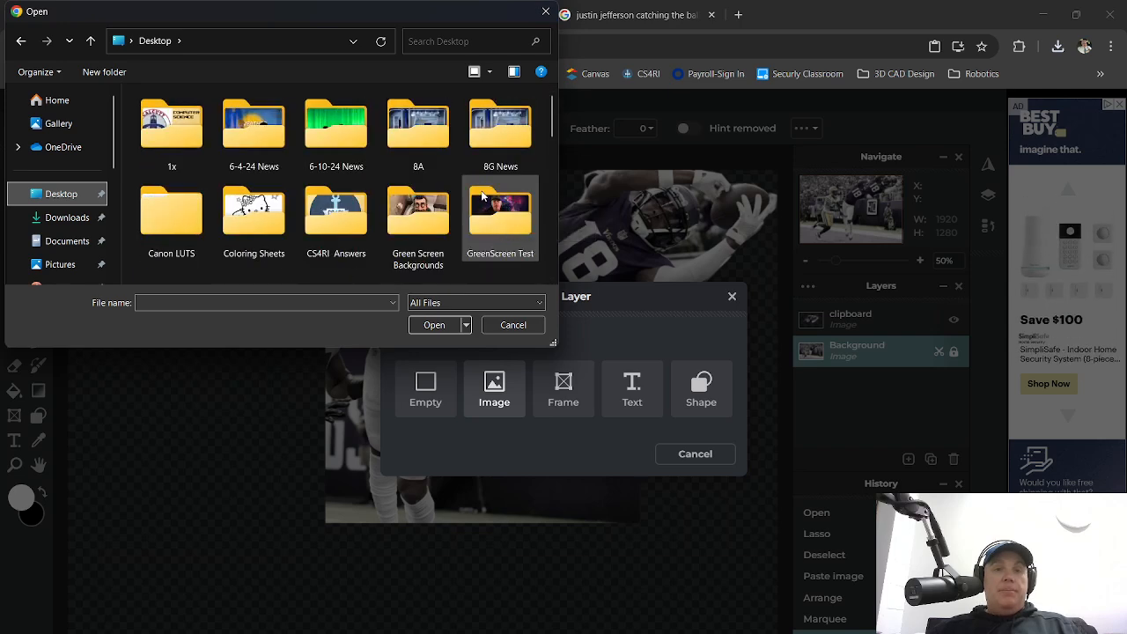
pyautogui.scroll(-2, 470, 192)
pyautogui.moveTo(550, 152); pyautogui.dragTo(543, 263)
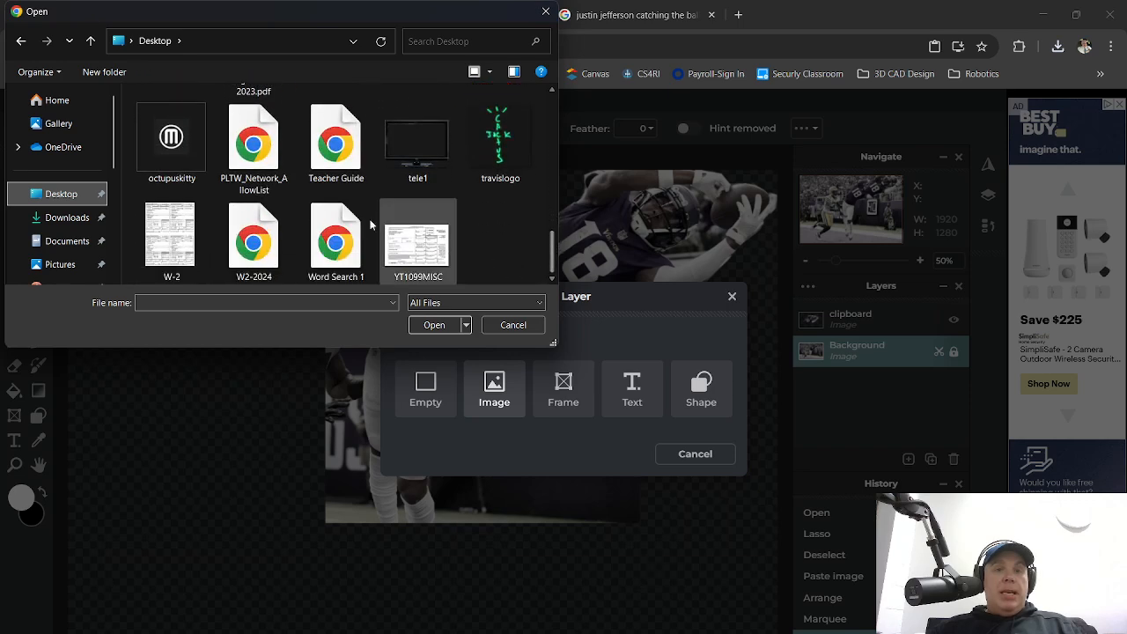
pyautogui.click(419, 157)
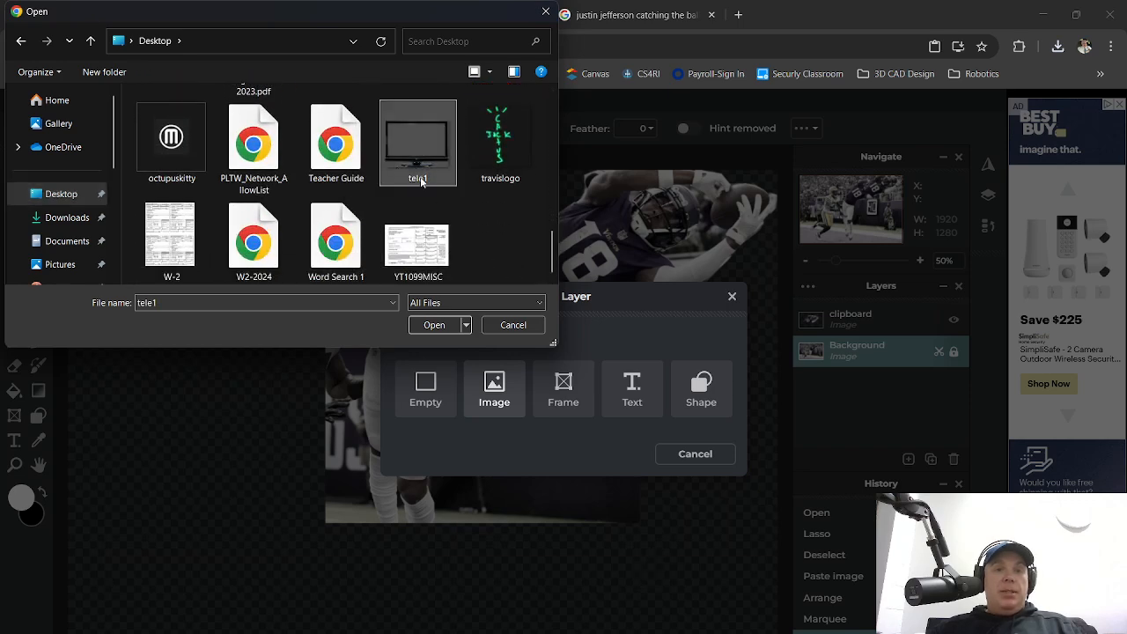
# Add tele1.png as a layer, resized to 909 × 671 so its screen frames the legs and 40 sign
pyautogui.click(434, 325)
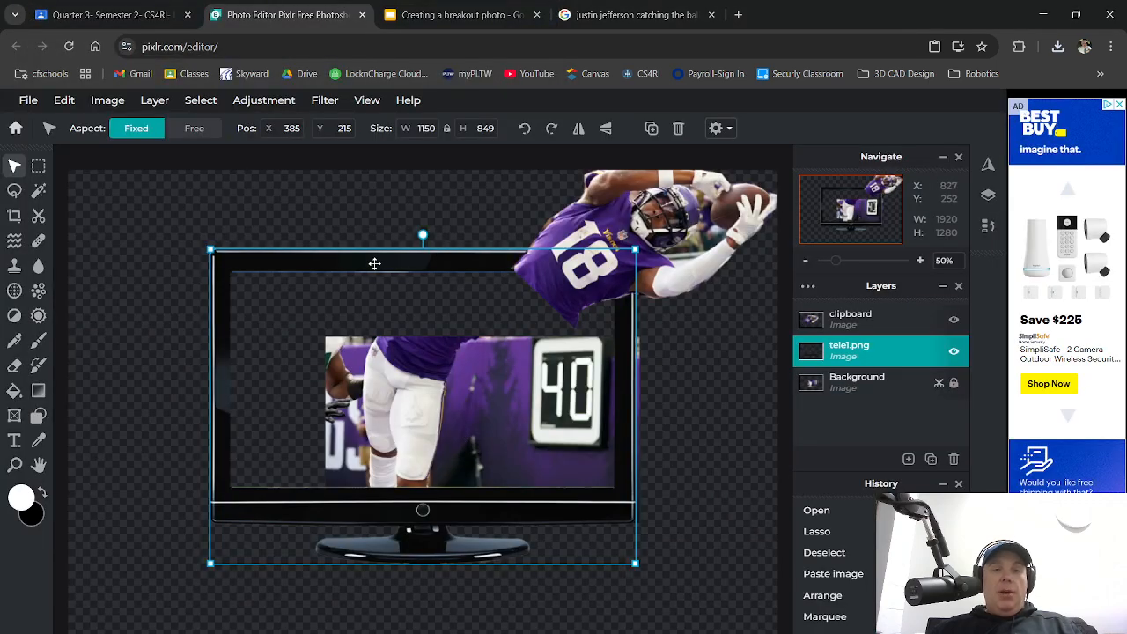
pyautogui.moveTo(374, 263); pyautogui.dragTo(297, 231)
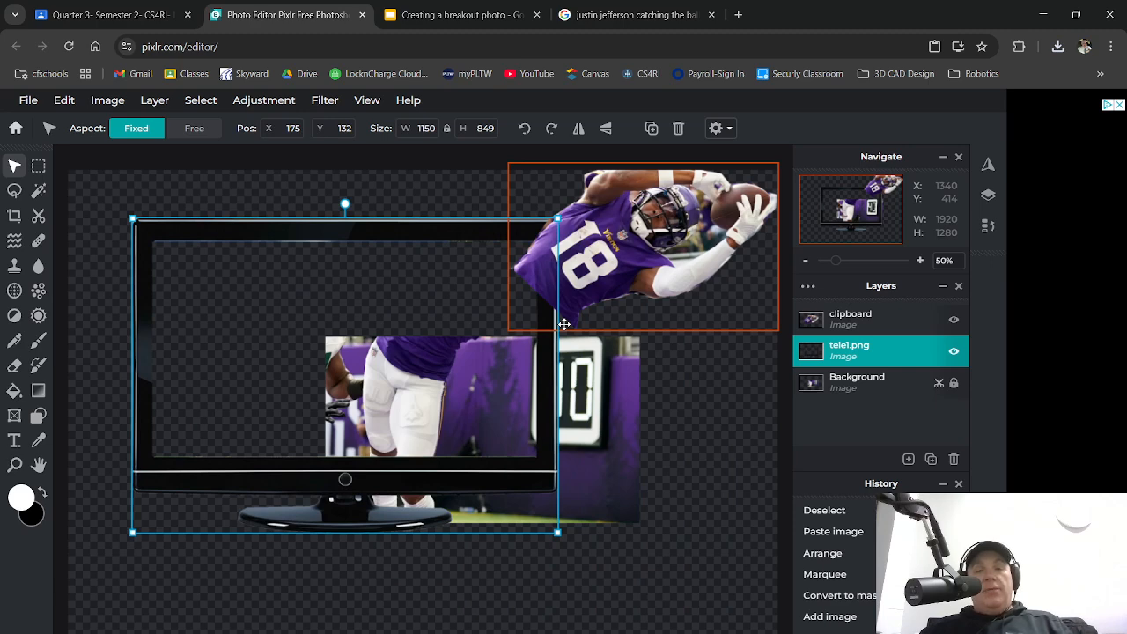
pyautogui.moveTo(428, 231); pyautogui.dragTo(568, 308)
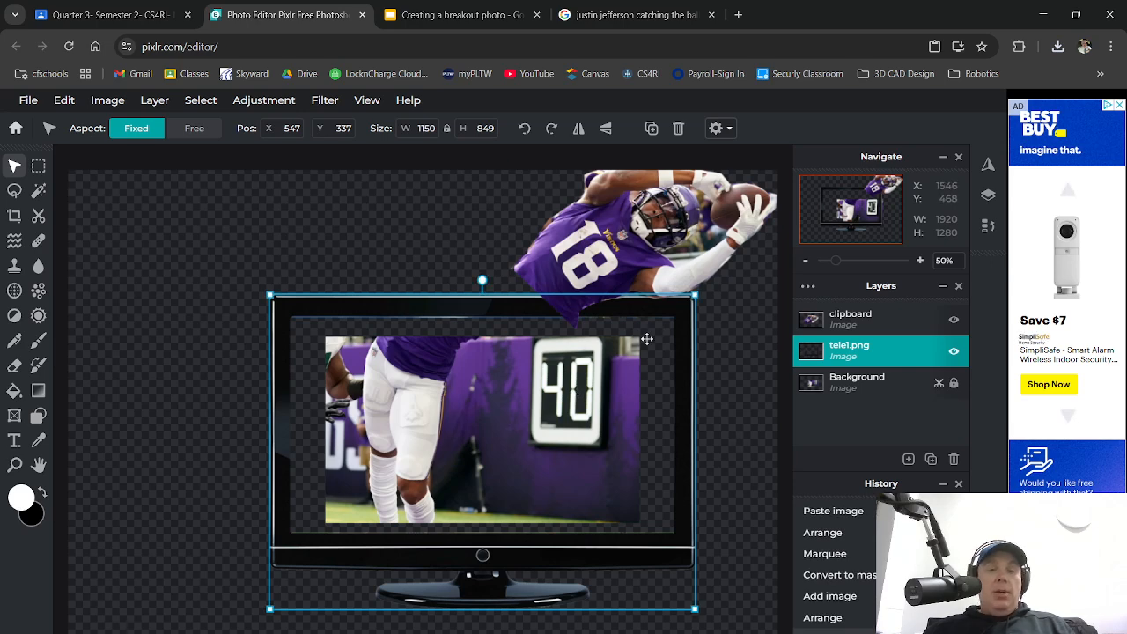
pyautogui.moveTo(696, 294); pyautogui.dragTo(476, 335)
pyautogui.moveTo(533, 489); pyautogui.dragTo(648, 532)
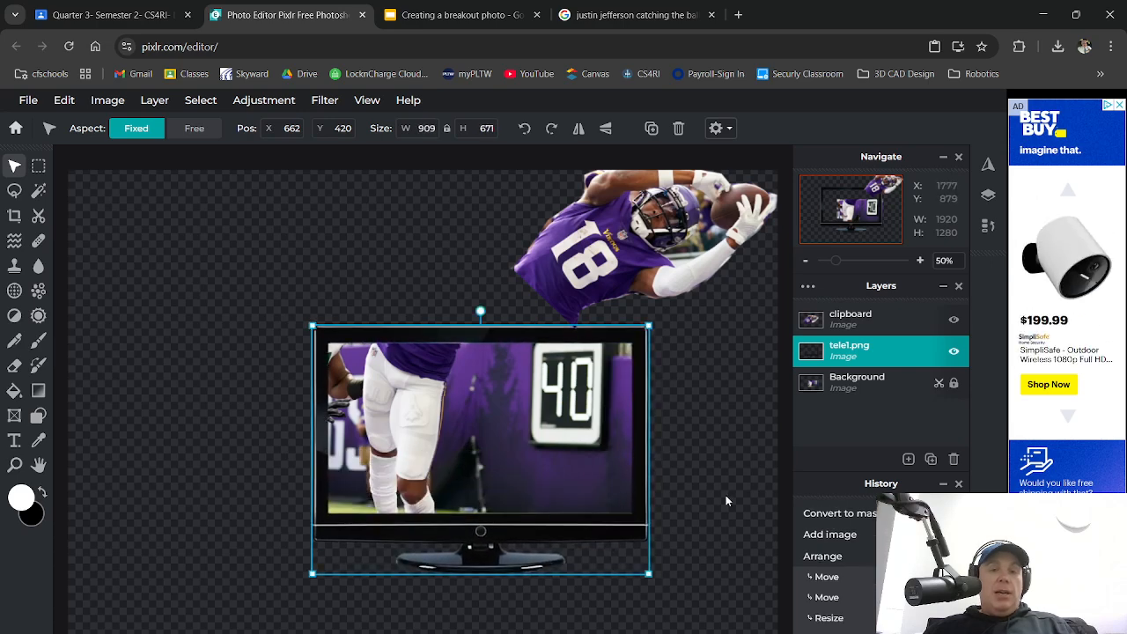
pyautogui.click(719, 506)
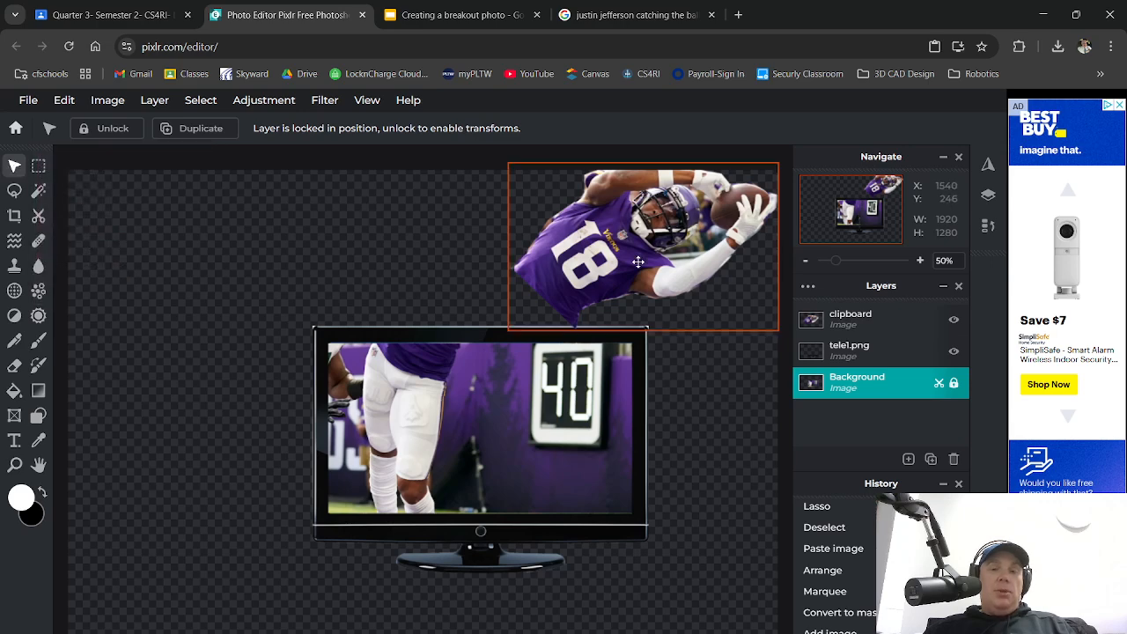
# Drag the receiver cutout down so his upper body bursts over the TV screen's top edge
pyautogui.moveTo(594, 262); pyautogui.dragTo(468, 312)
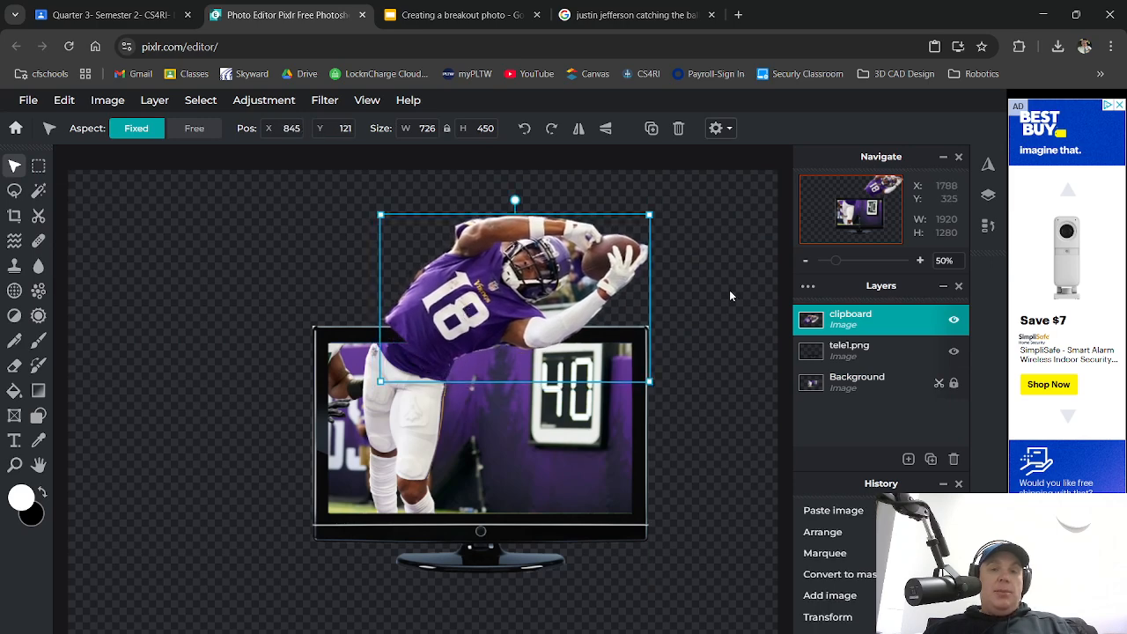
pyautogui.click(685, 437)
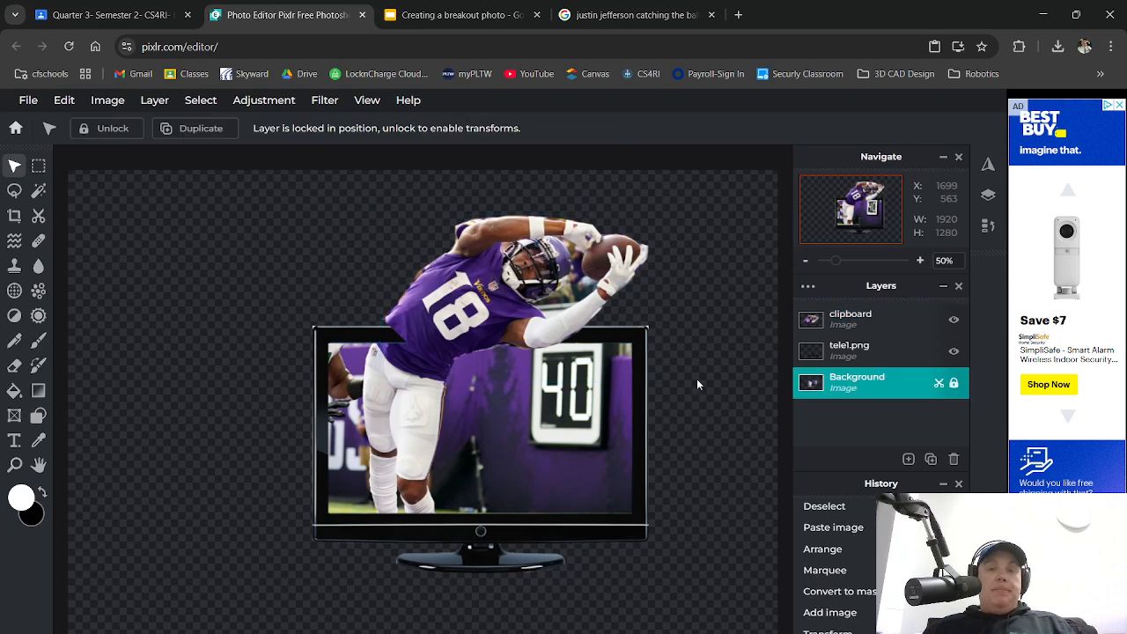
pyautogui.click(420, 330)
pyautogui.moveTo(420, 331)
pyautogui.mouseDown()
pyautogui.moveTo(410, 342)
pyautogui.moveTo(435, 345)
pyautogui.mouseUp()
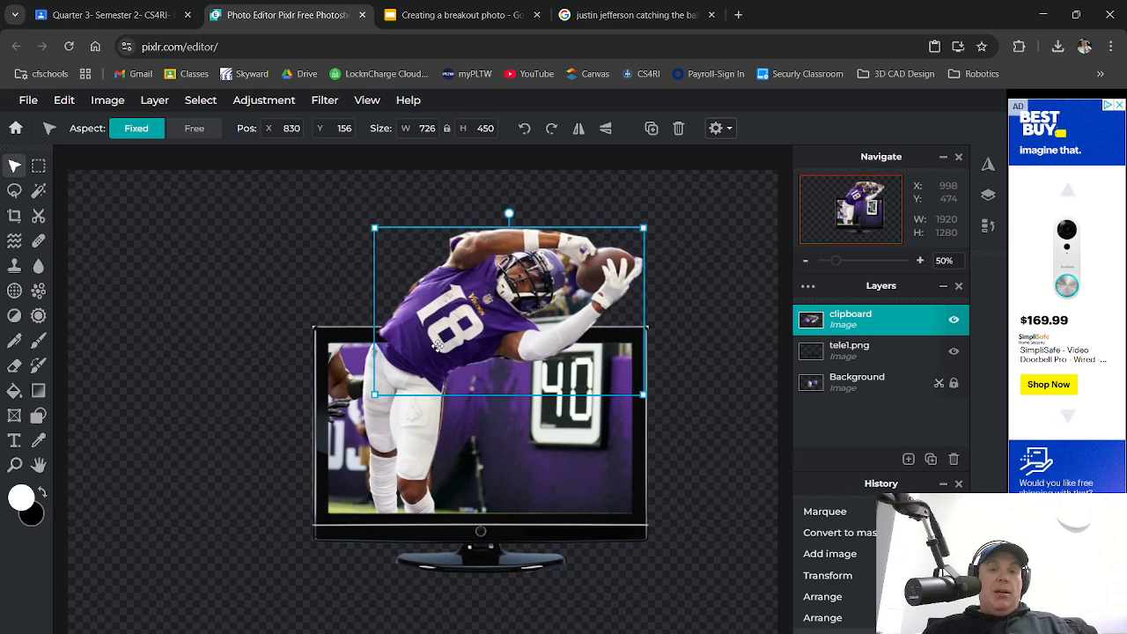
pyautogui.click(690, 297)
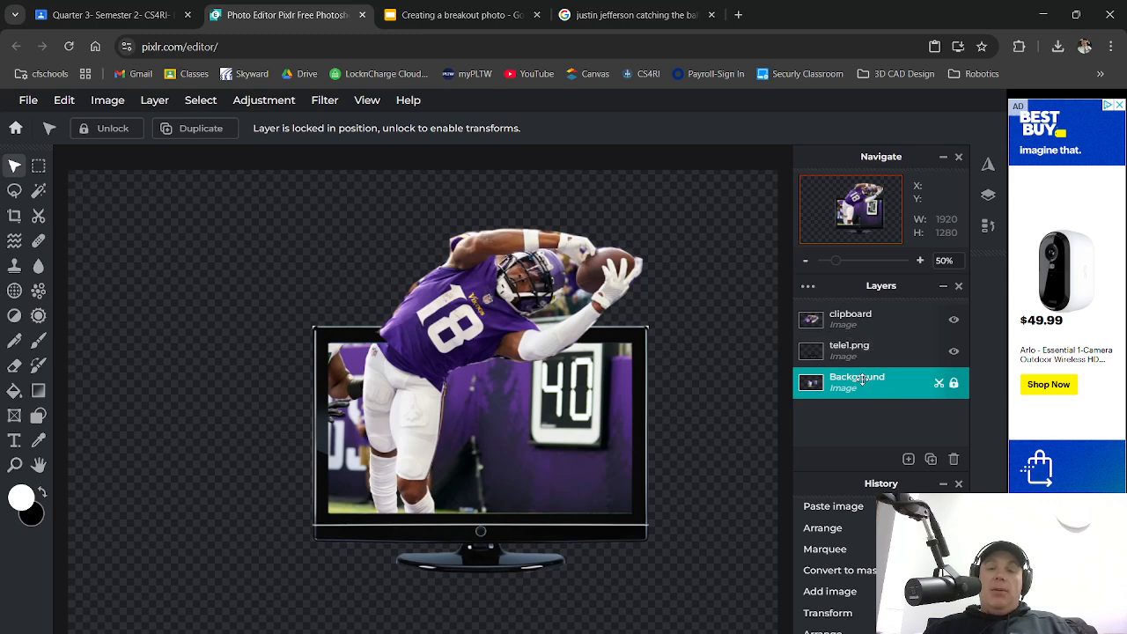
pyautogui.moveTo(448, 344); pyautogui.dragTo(446, 350)
pyautogui.click(706, 285)
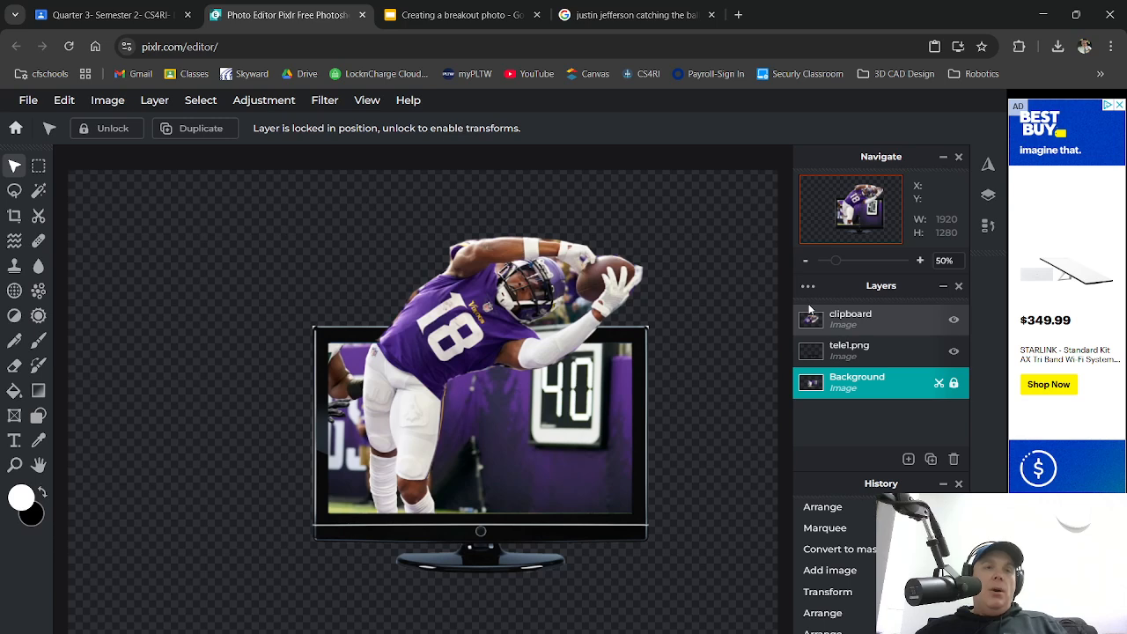
# Save the composite to the Desktop as the transparent PNG justincatch2
pyautogui.click(30, 100)
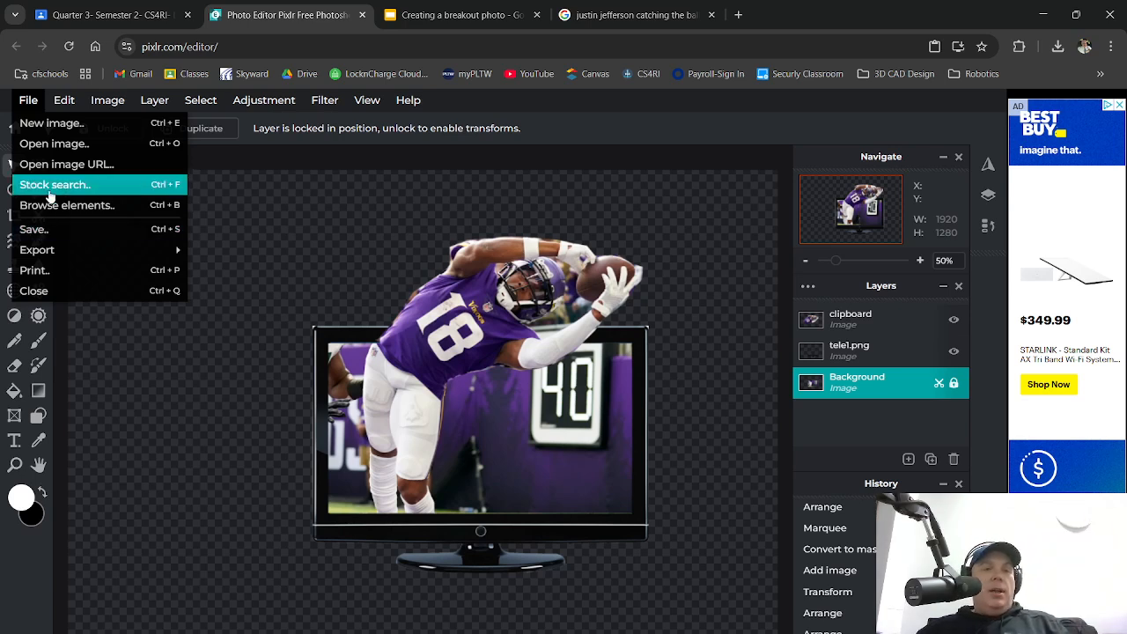
pyautogui.click(36, 106)
pyautogui.click(36, 109)
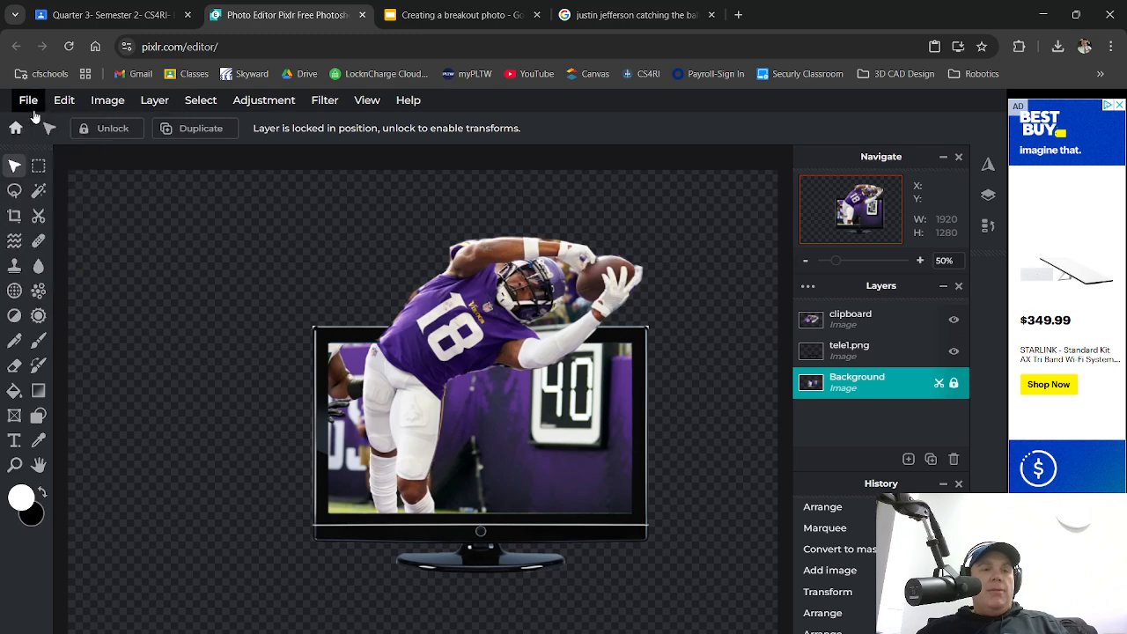
pyautogui.click(32, 106)
pyautogui.click(44, 230)
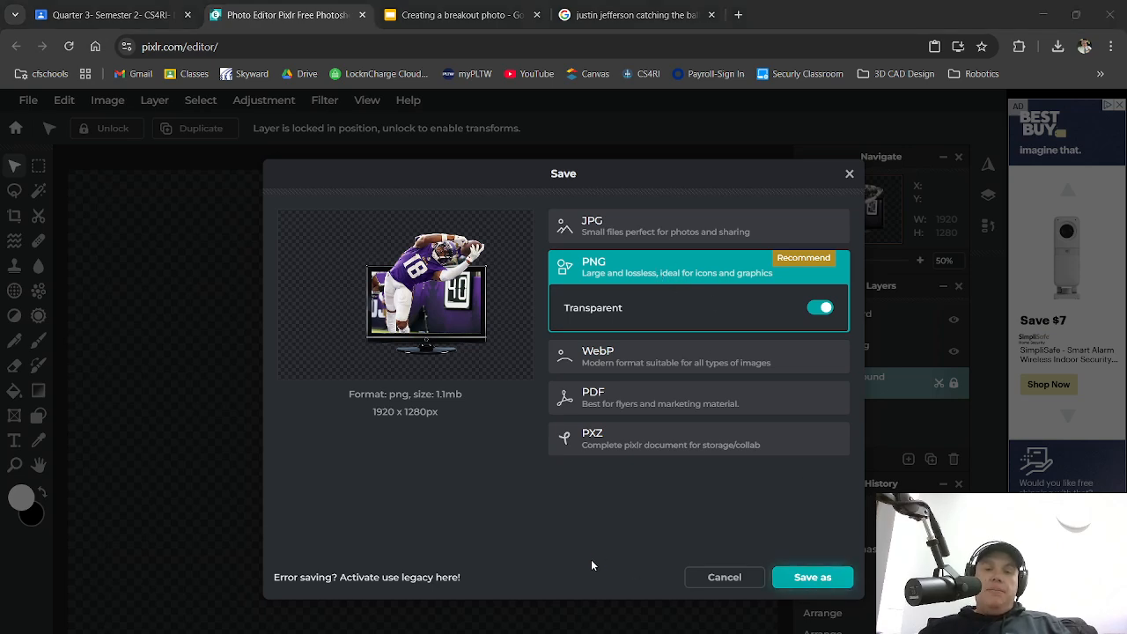
pyautogui.click(160, 244)
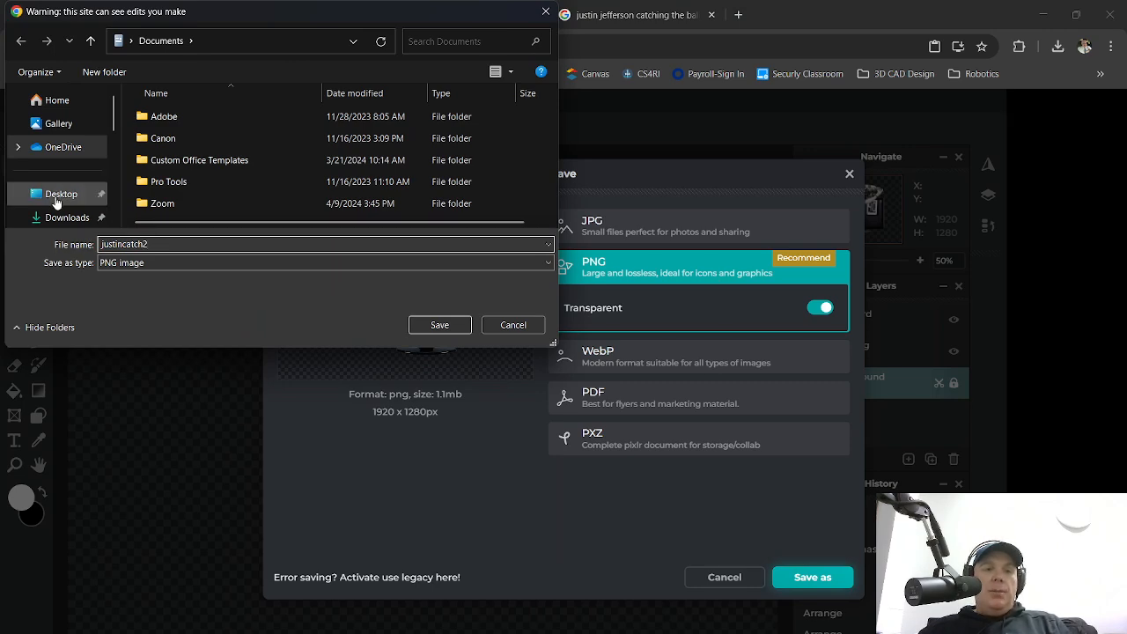
pyautogui.click(87, 194)
pyautogui.click(437, 325)
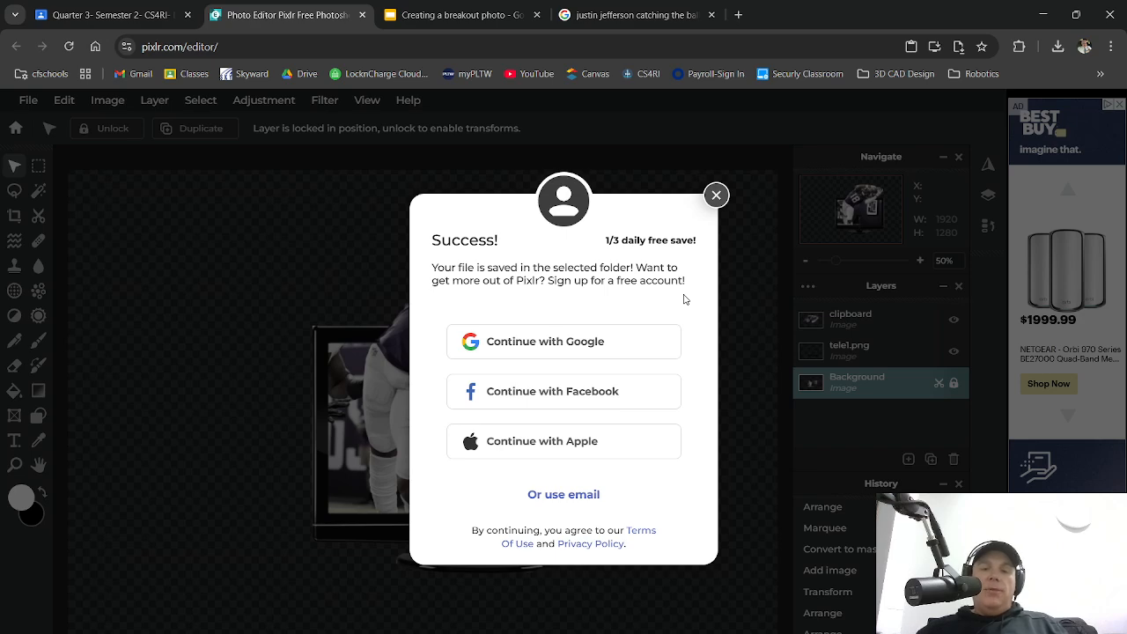
pyautogui.click(716, 195)
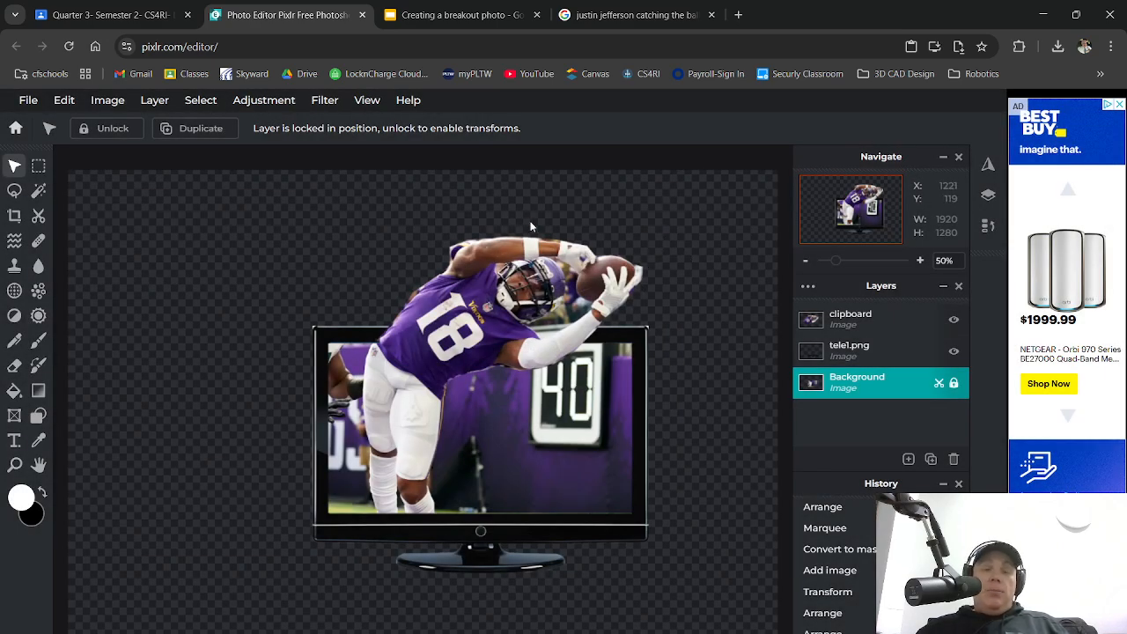
pyautogui.click(110, 15)
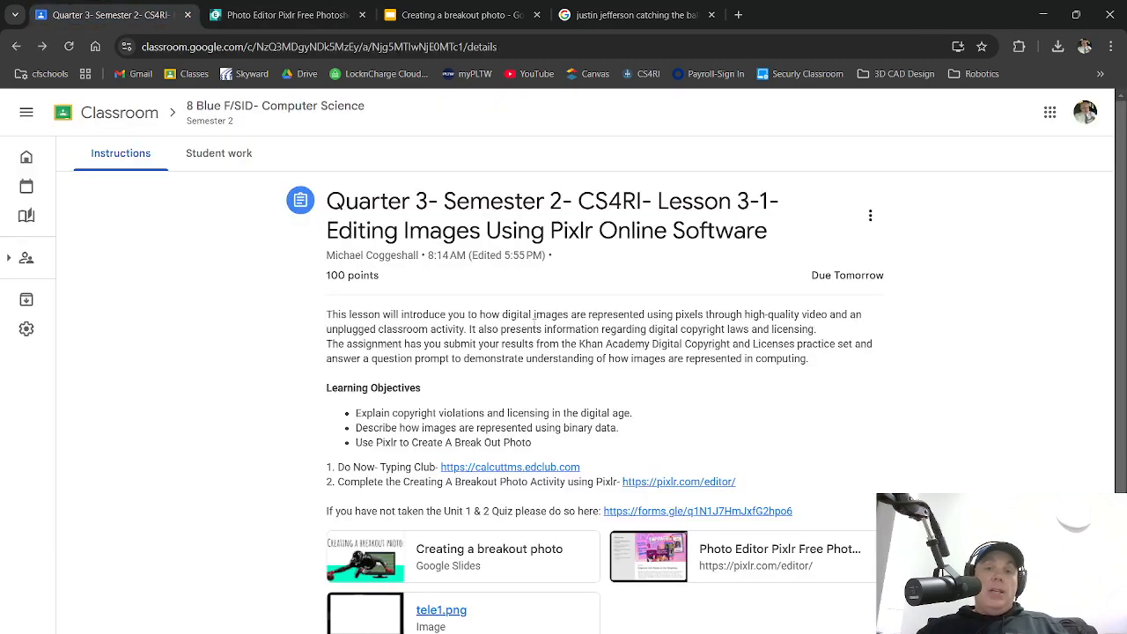
pyautogui.doubleClick(1003, 192)
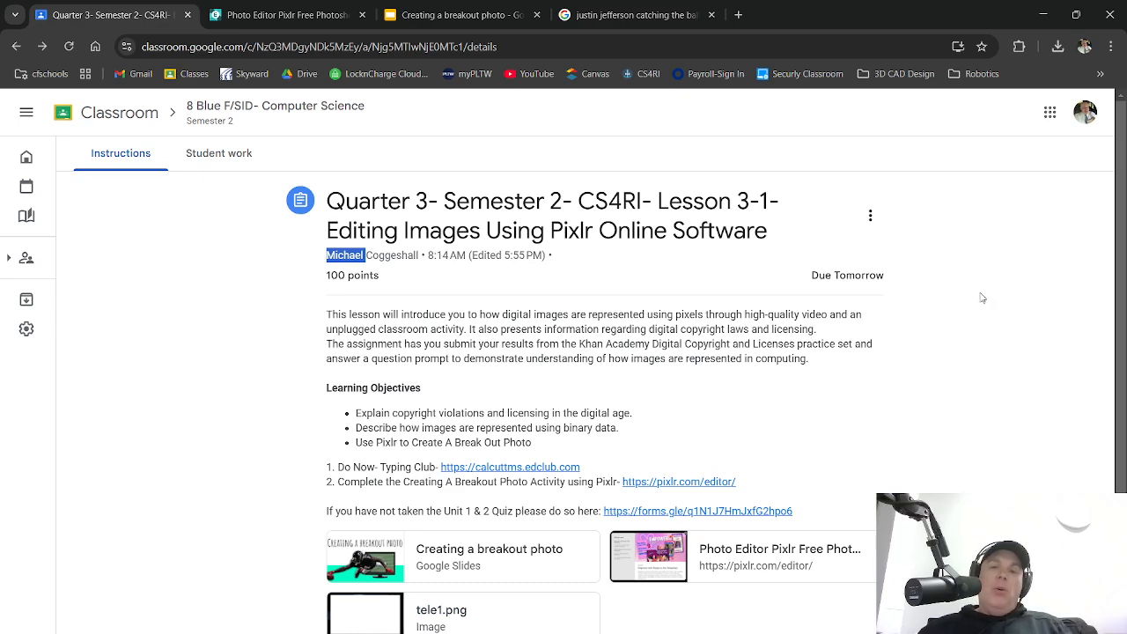
pyautogui.click(983, 264)
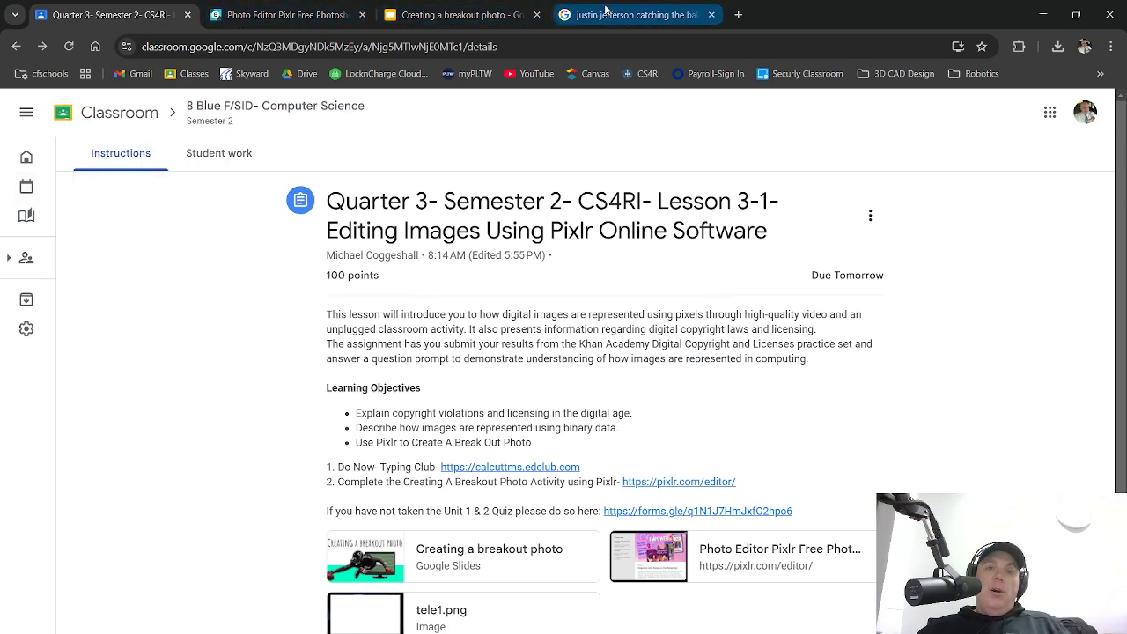
pyautogui.click(282, 15)
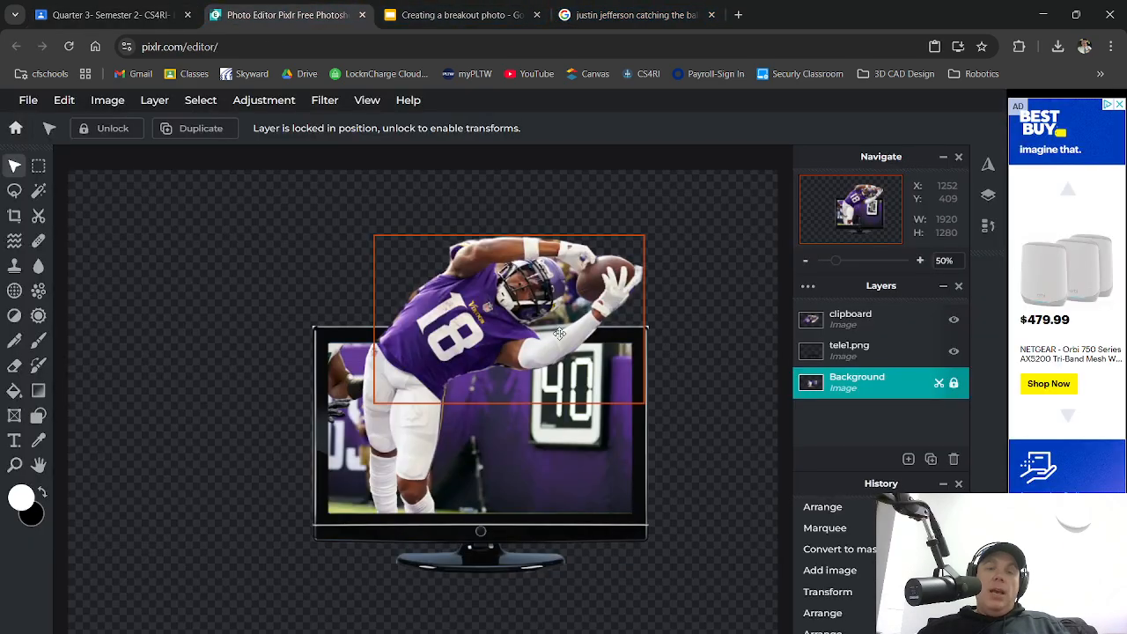
pyautogui.click(114, 7)
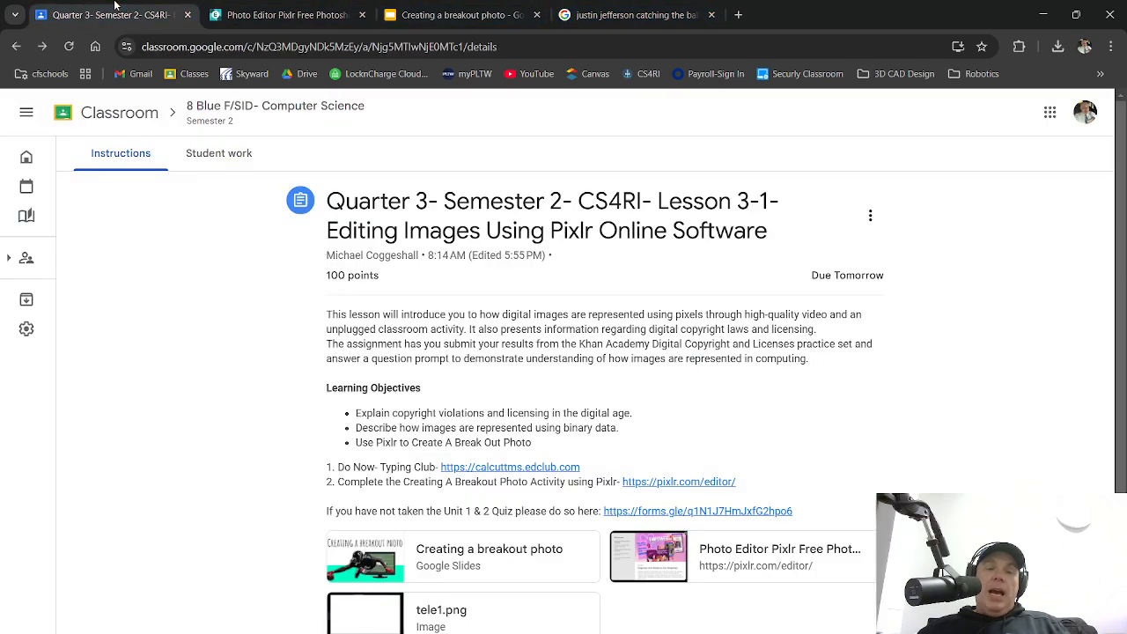